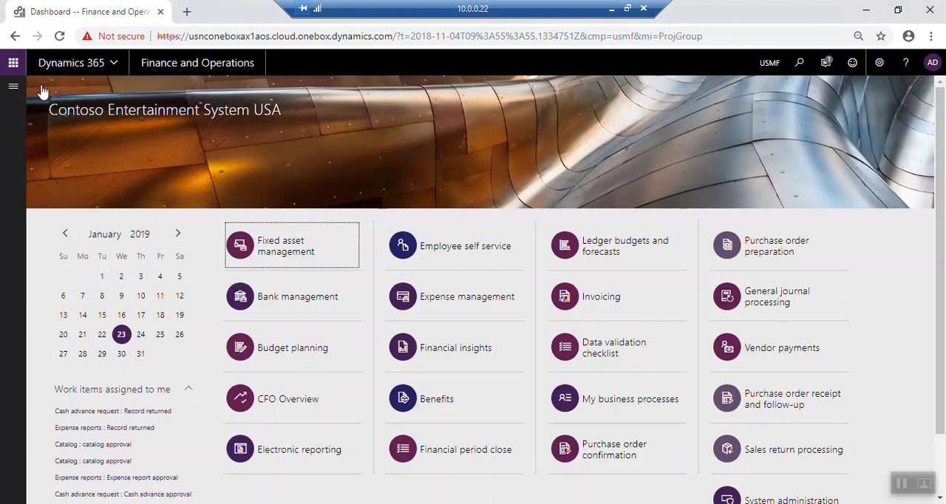
- Open the Released products list in the Product information management module
{"action": "left_click", "coordinate": [17, 87]}
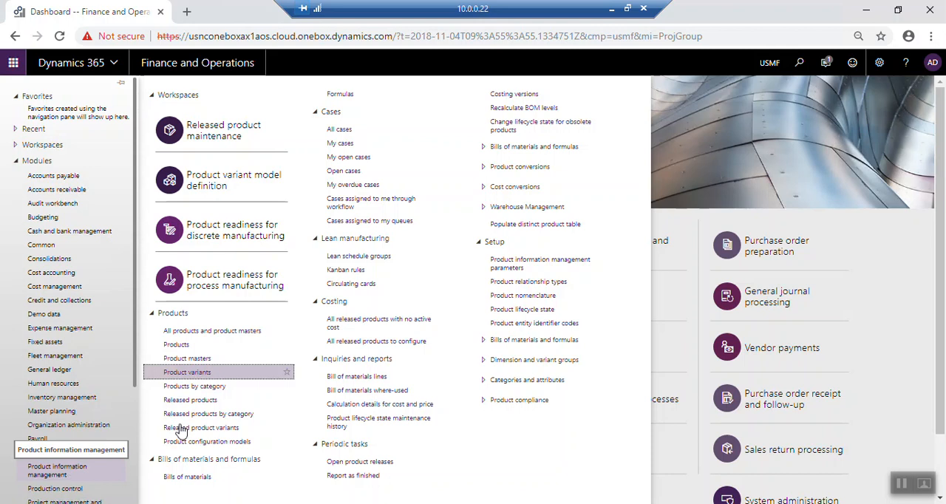
{"action": "left_click", "coordinate": [153, 314]}
{"action": "left_click", "coordinate": [153, 314]}
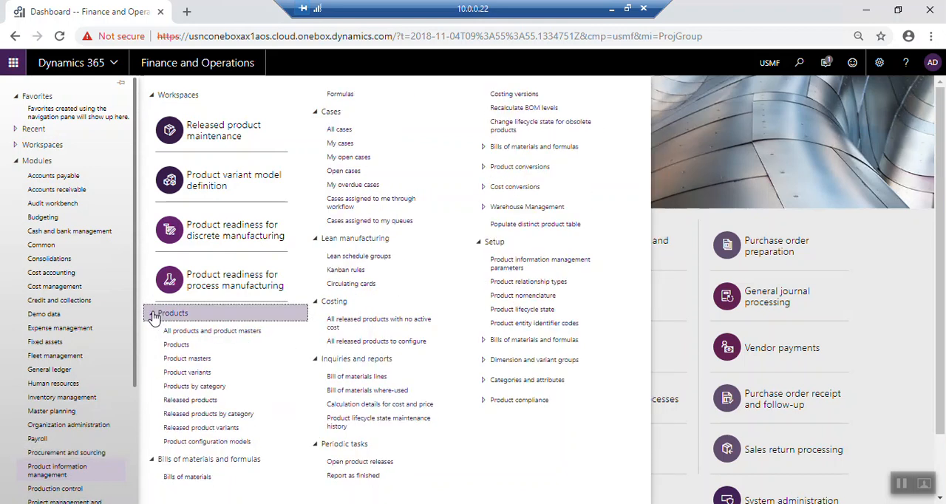
{"action": "left_click", "coordinate": [218, 403]}
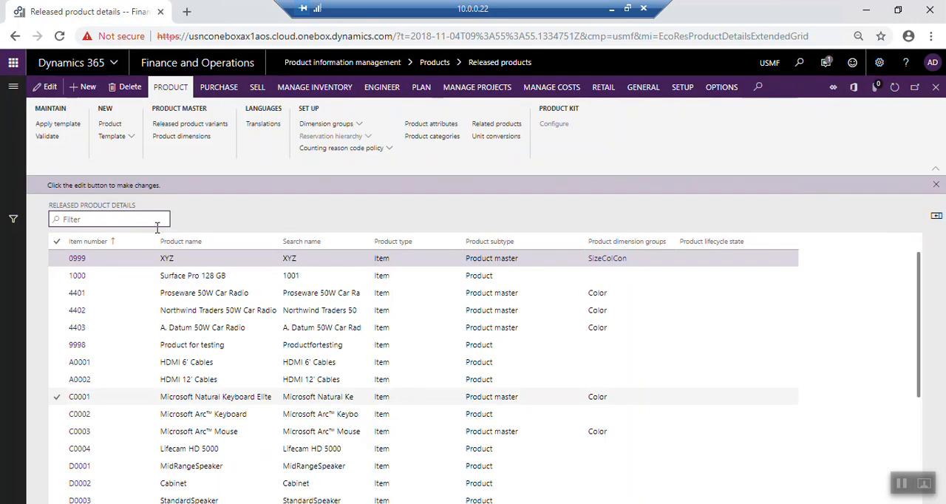
- Start a new released product with product type Item and product subtype Product
{"action": "left_click", "coordinate": [93, 88]}
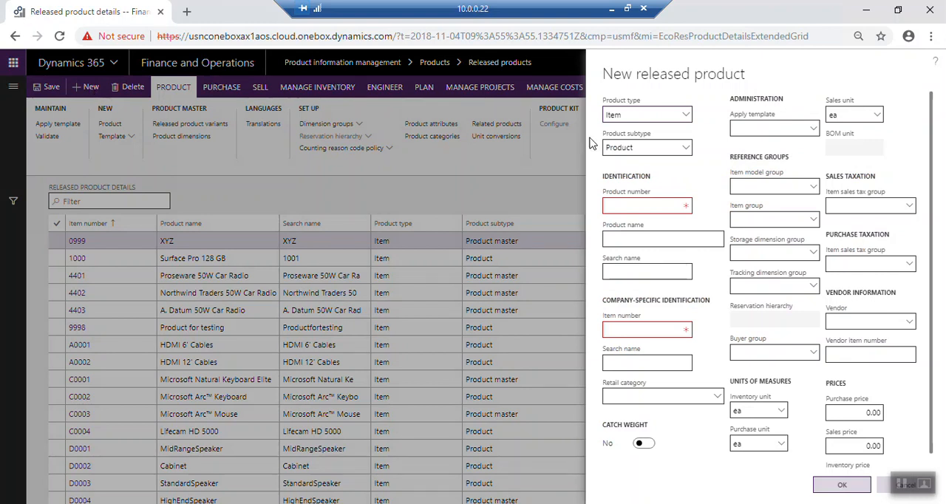
{"action": "left_click", "coordinate": [686, 118]}
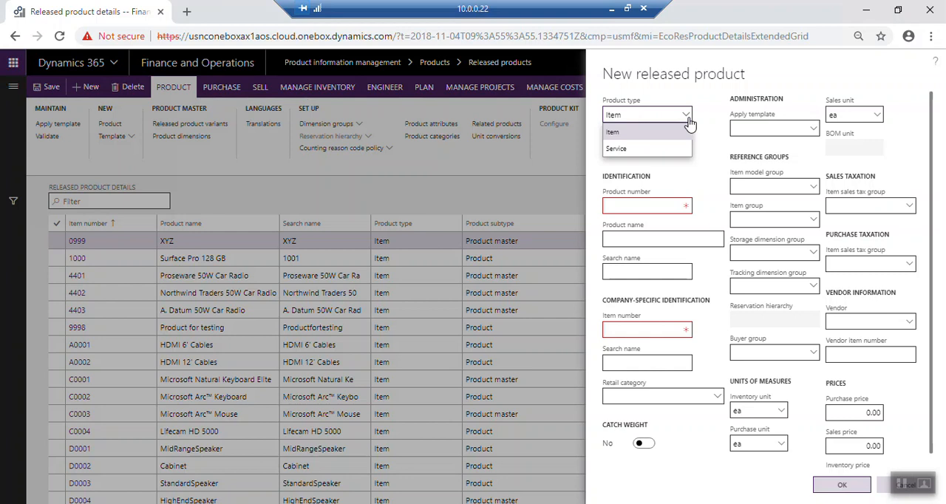
{"action": "left_click", "coordinate": [647, 136]}
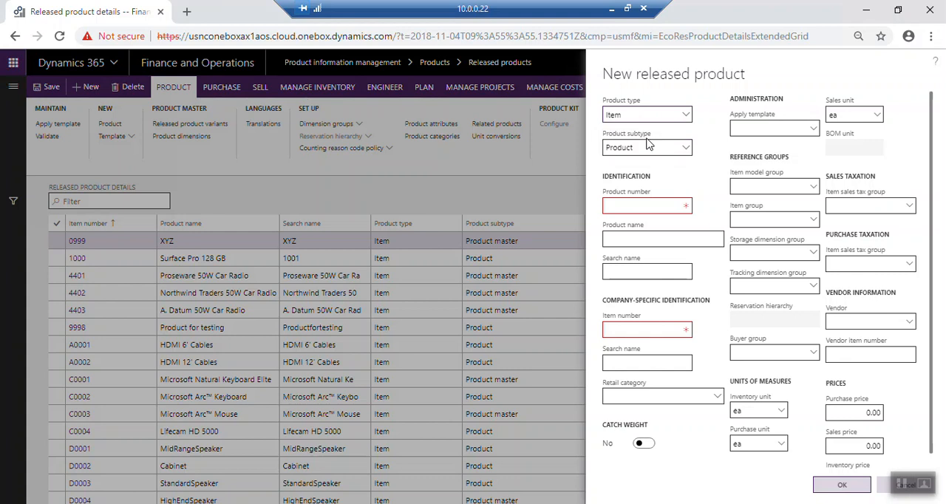
{"action": "left_click", "coordinate": [685, 150]}
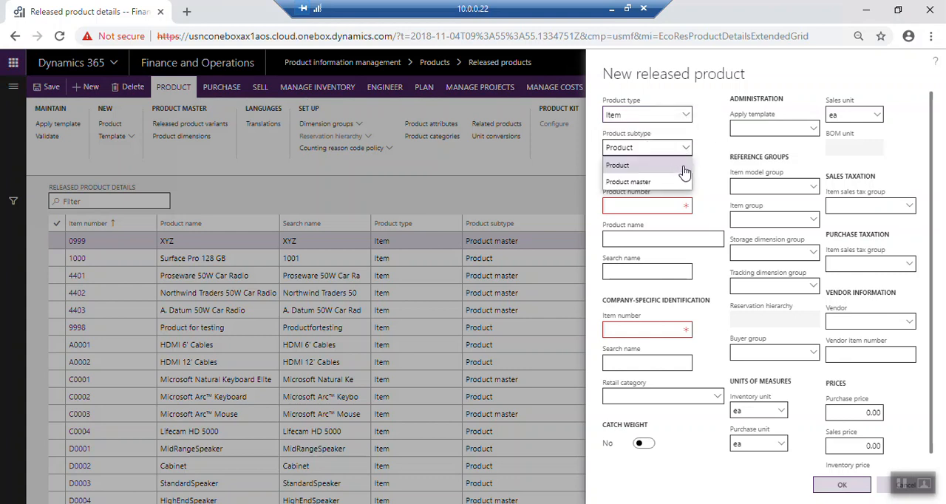
{"action": "left_click", "coordinate": [684, 172]}
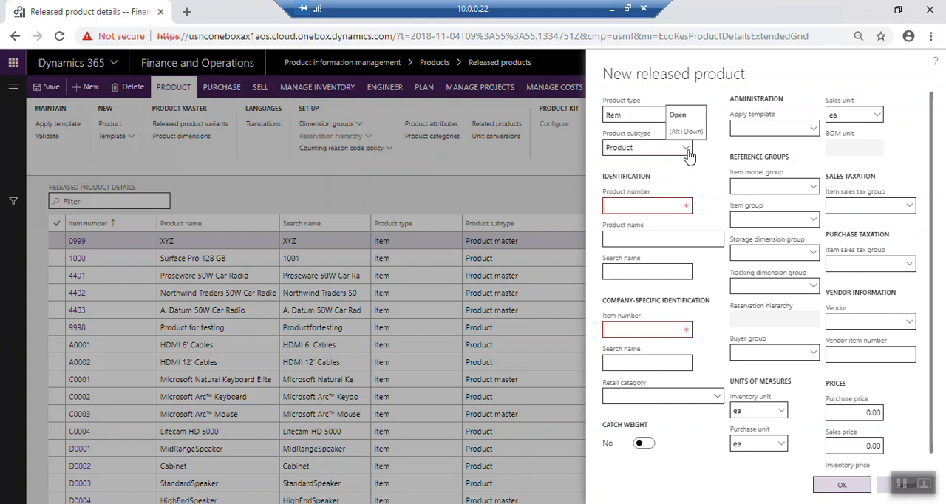
{"action": "left_click", "coordinate": [686, 156]}
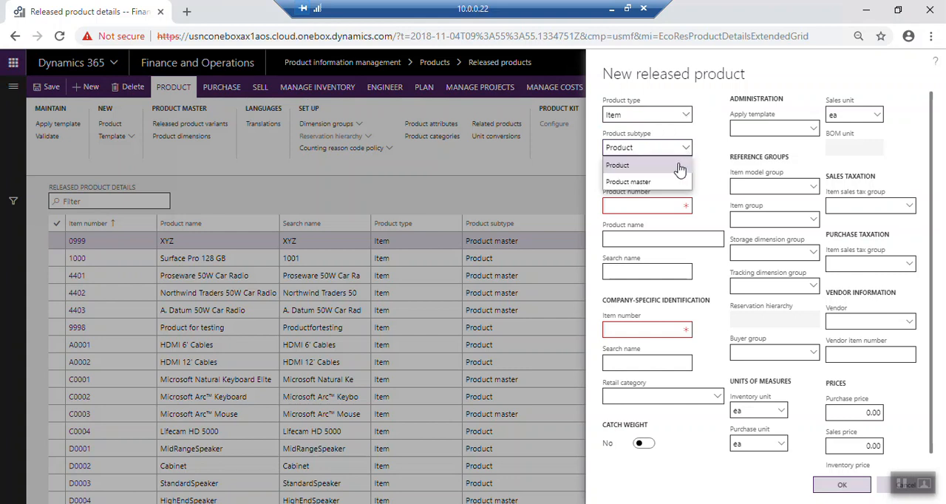
{"action": "left_click", "coordinate": [680, 167]}
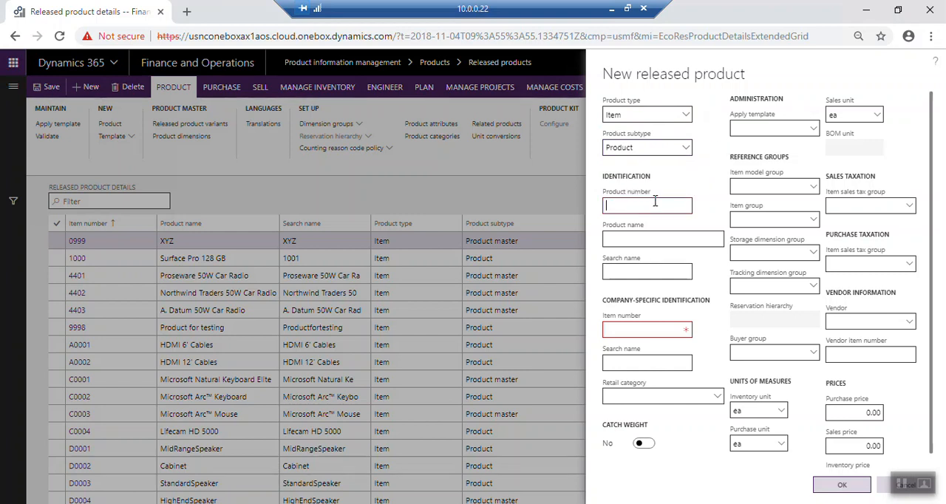
- Enter product number 9900 and product name "Test Product" for the new released product
{"action": "type", "text": "9900"}
{"action": "key", "text": "Tab"}
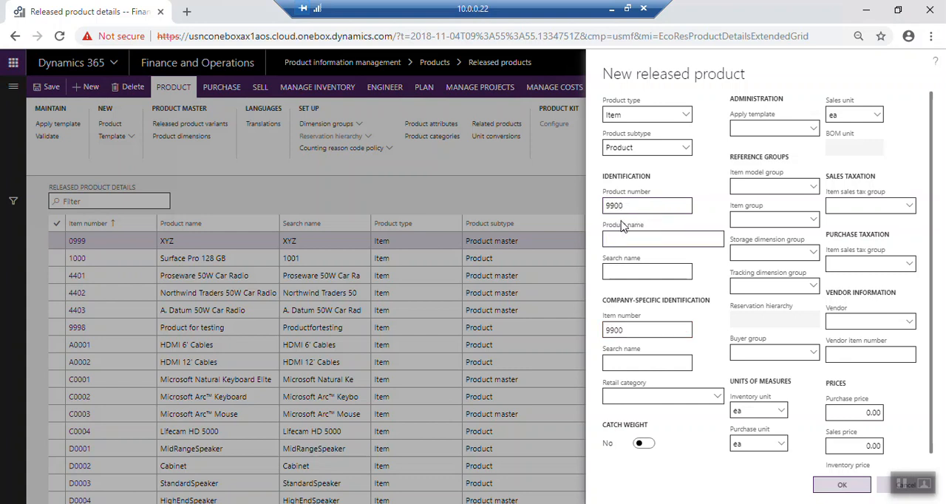
{"action": "key", "text": "Caps_Lock"}
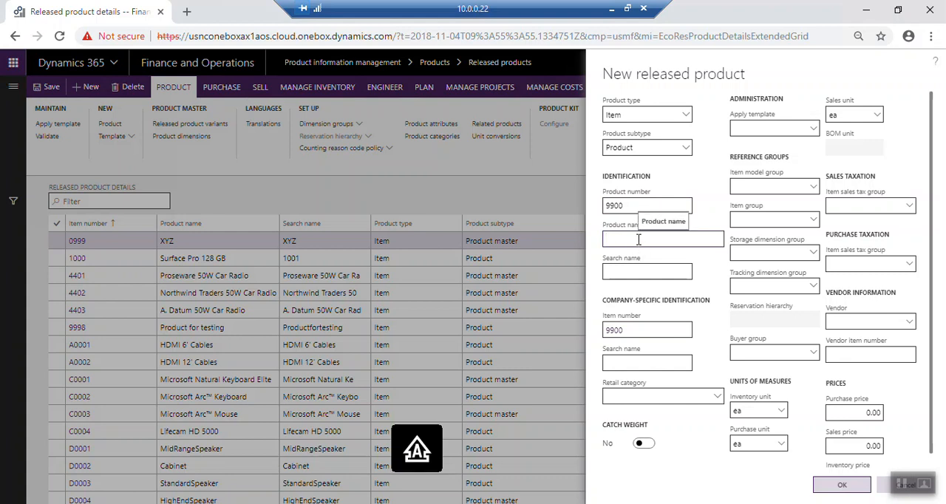
{"action": "type", "text": "Test"}
{"action": "key", "text": "Caps_Lock"}
{"action": "type", "text": "Product"}
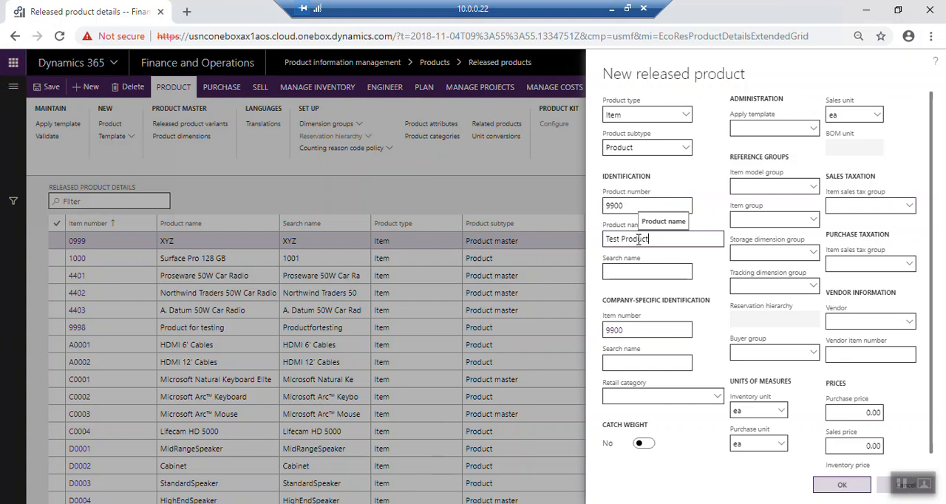
{"action": "key", "text": "Tab"}
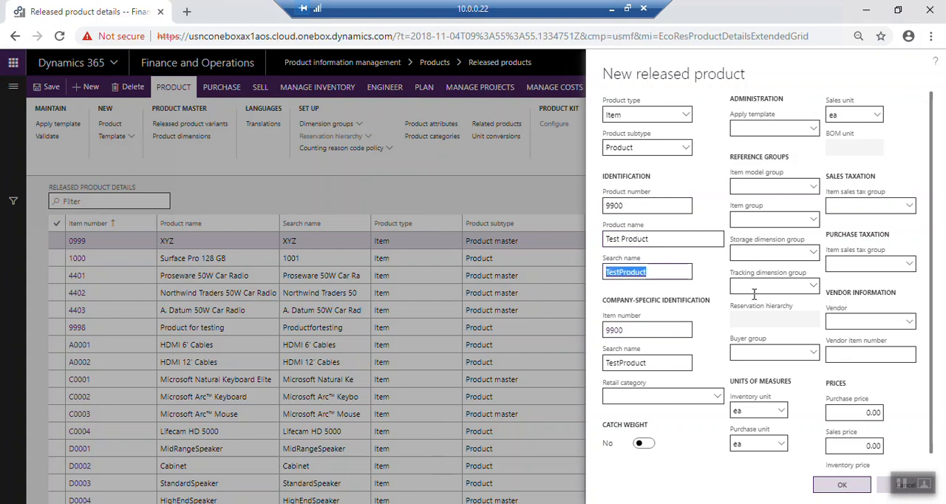
{"action": "left_click", "coordinate": [716, 399]}
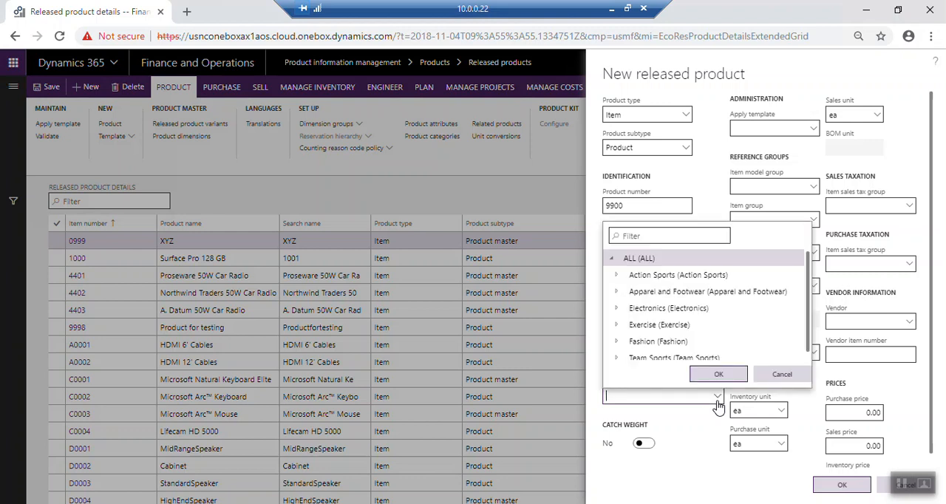
{"action": "left_click", "coordinate": [717, 398]}
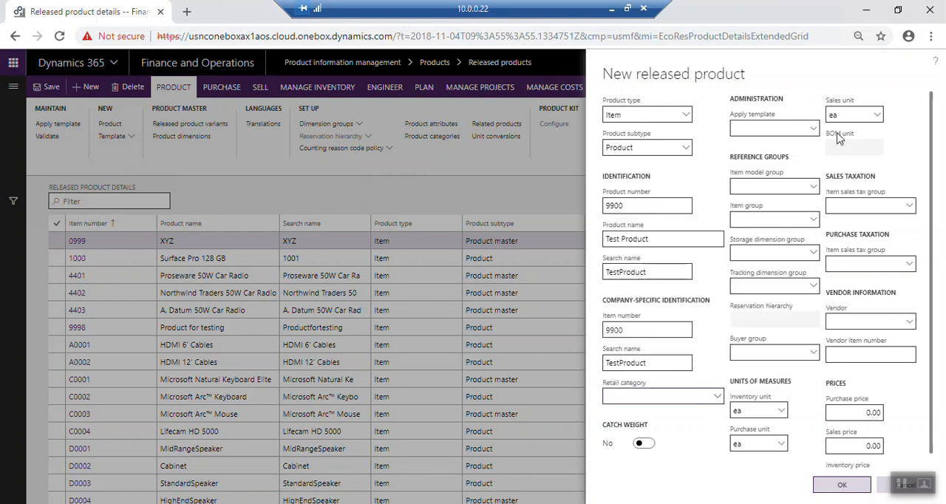
{"action": "left_click", "coordinate": [813, 130]}
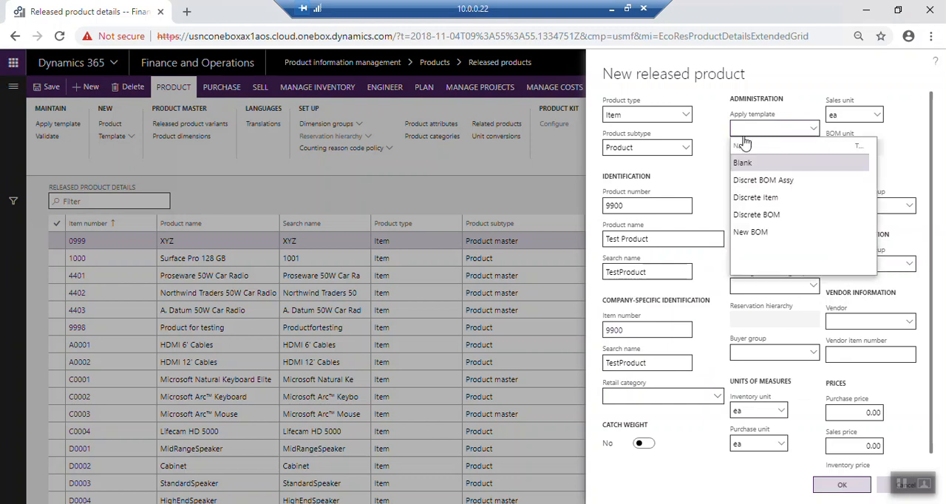
{"action": "left_click", "coordinate": [705, 185]}
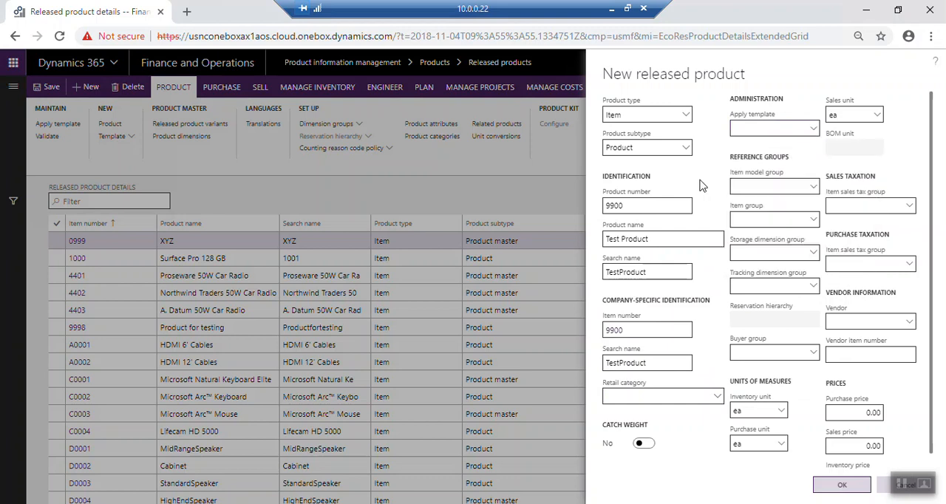
- Set the item model group to FIFO and the item group to CarAudio
{"action": "left_click", "coordinate": [815, 190]}
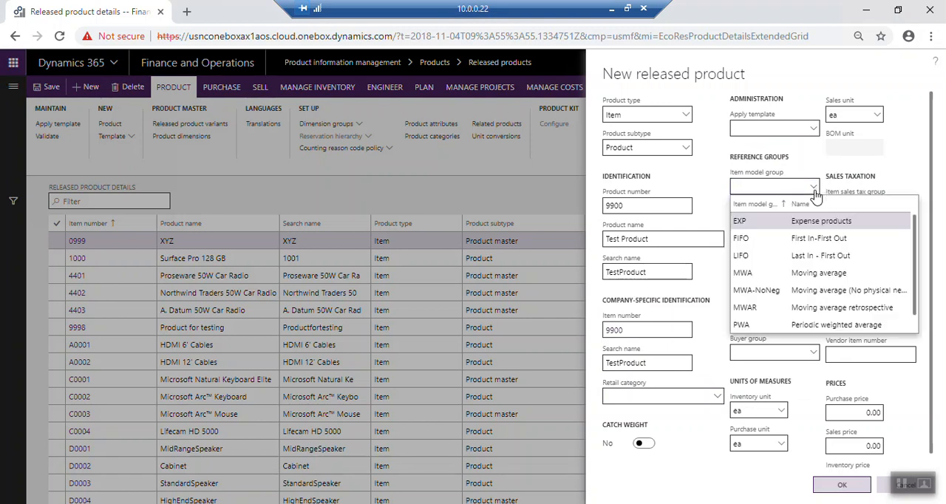
{"action": "left_click", "coordinate": [755, 240]}
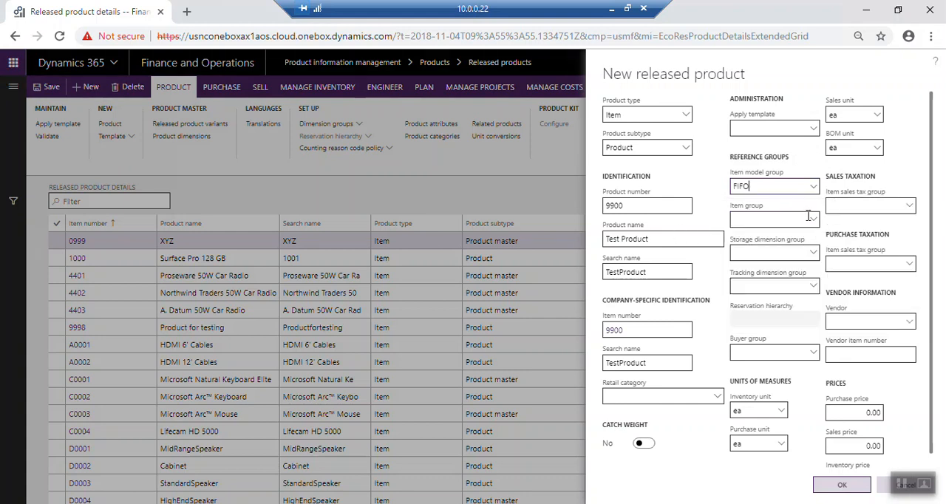
{"action": "left_click", "coordinate": [812, 221]}
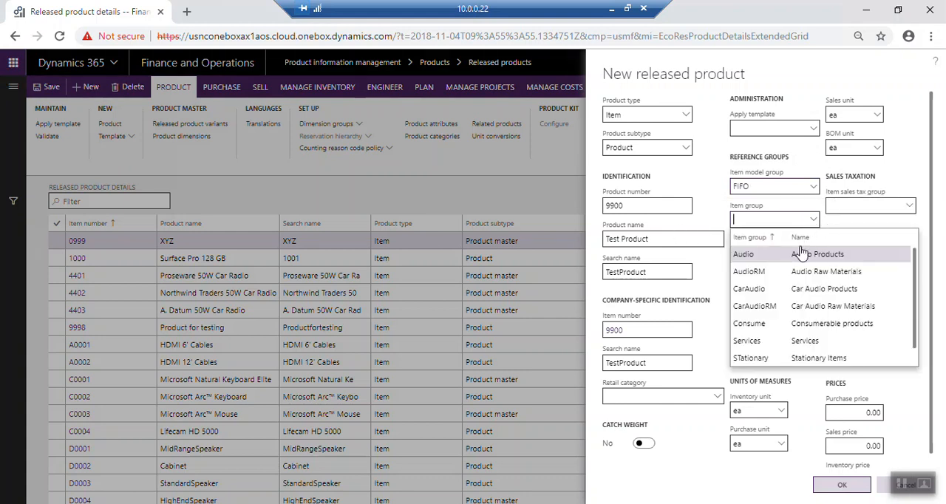
{"action": "scroll", "coordinate": [787, 281], "scroll_direction": "down", "scroll_amount": 1}
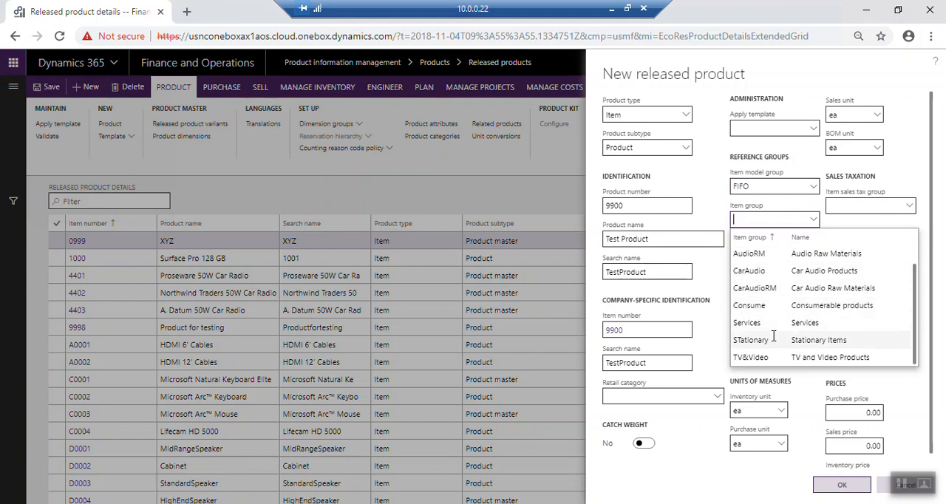
{"action": "left_click", "coordinate": [761, 271]}
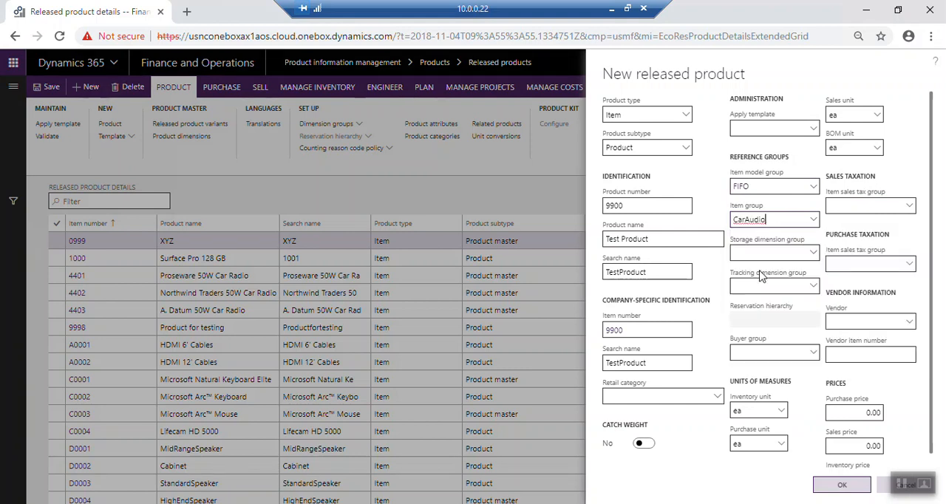
- Set the storage dimension group to SiteWH and the tracking dimension group to BatchSeria
{"action": "left_click", "coordinate": [813, 253]}
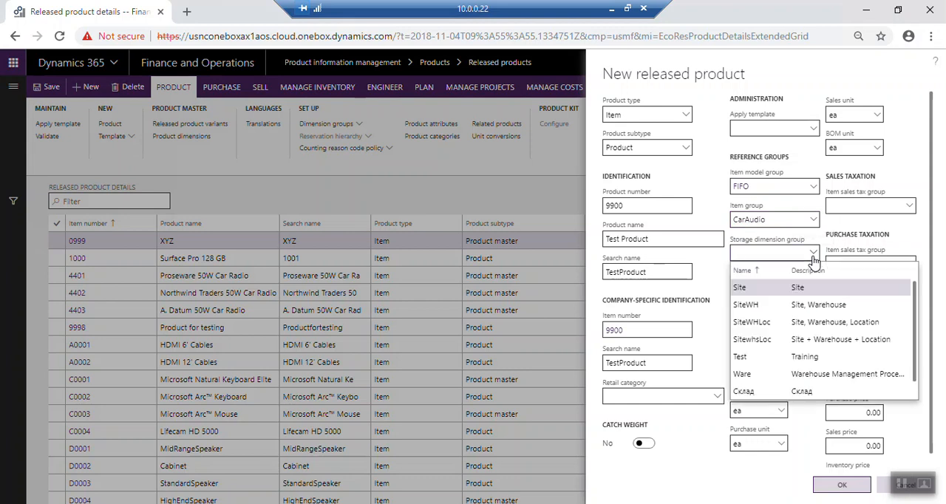
{"action": "left_click", "coordinate": [747, 304]}
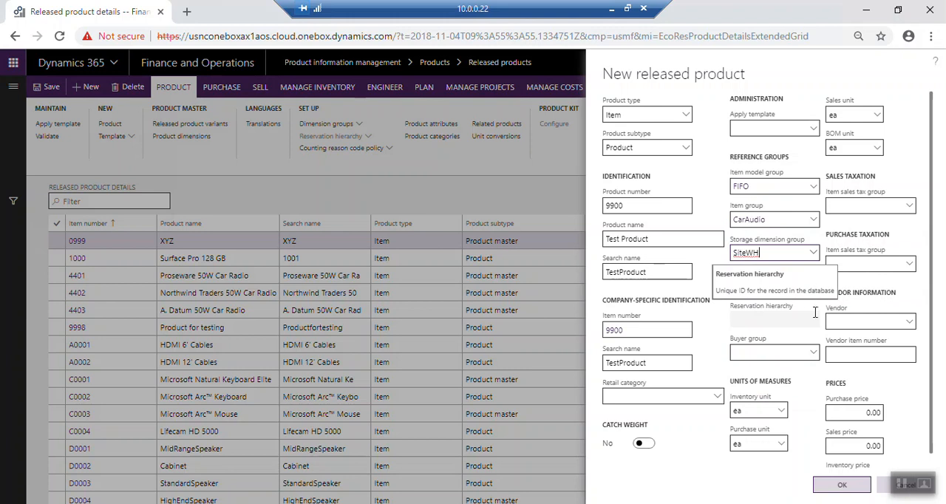
{"action": "left_click", "coordinate": [812, 288]}
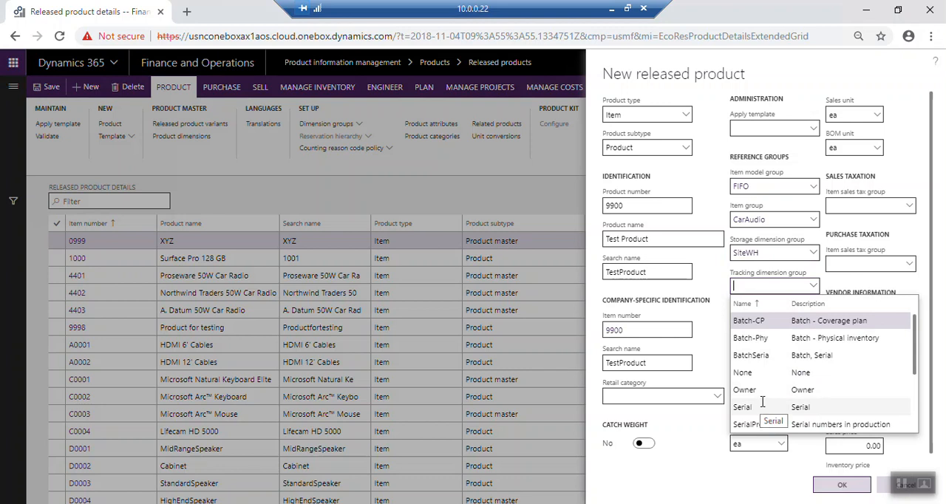
{"action": "left_click", "coordinate": [761, 355]}
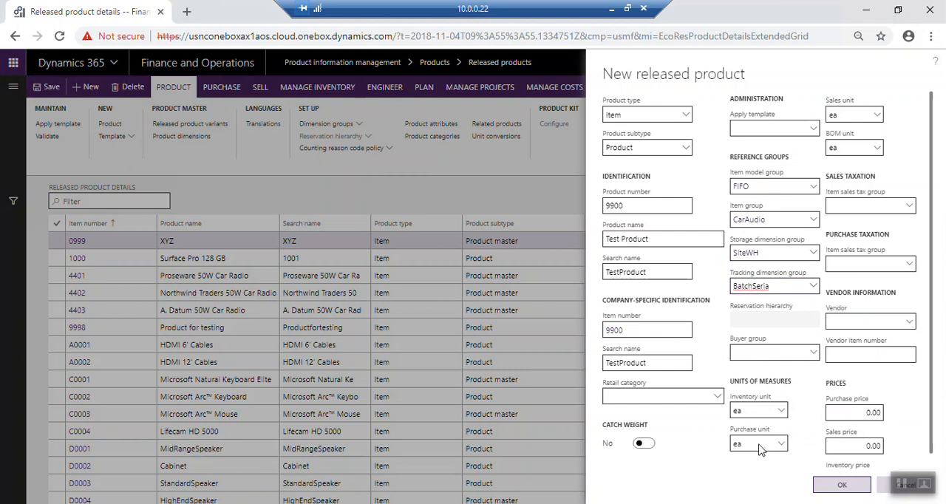
- Set the item sales tax group to ALL for both sales taxation and purchase taxation
{"action": "left_click", "coordinate": [910, 206]}
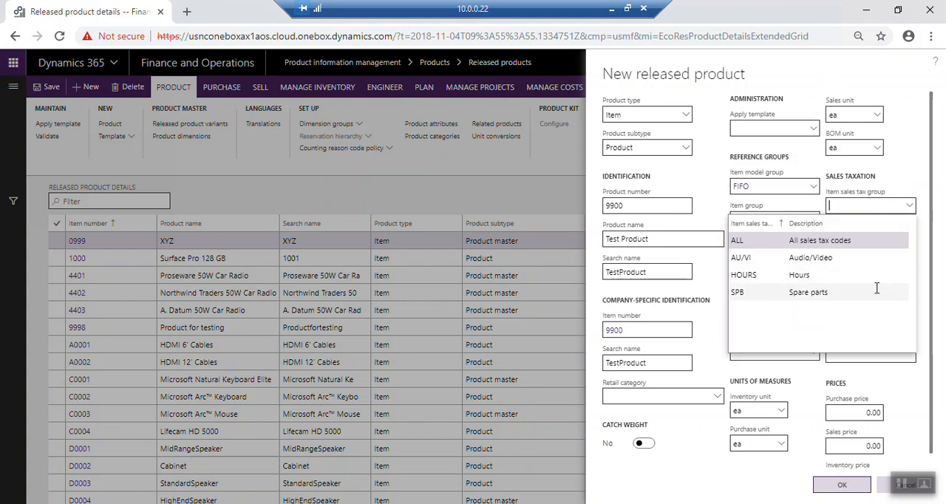
{"action": "left_click", "coordinate": [780, 239]}
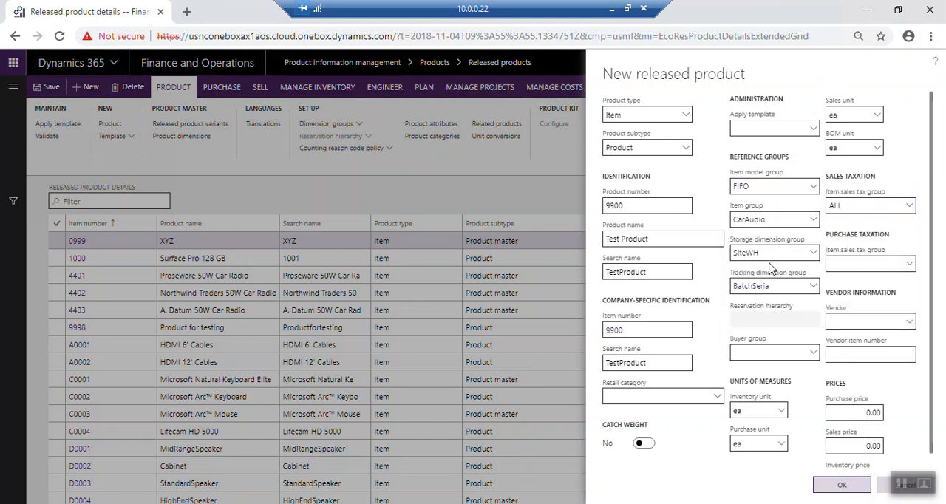
{"action": "left_click", "coordinate": [909, 267]}
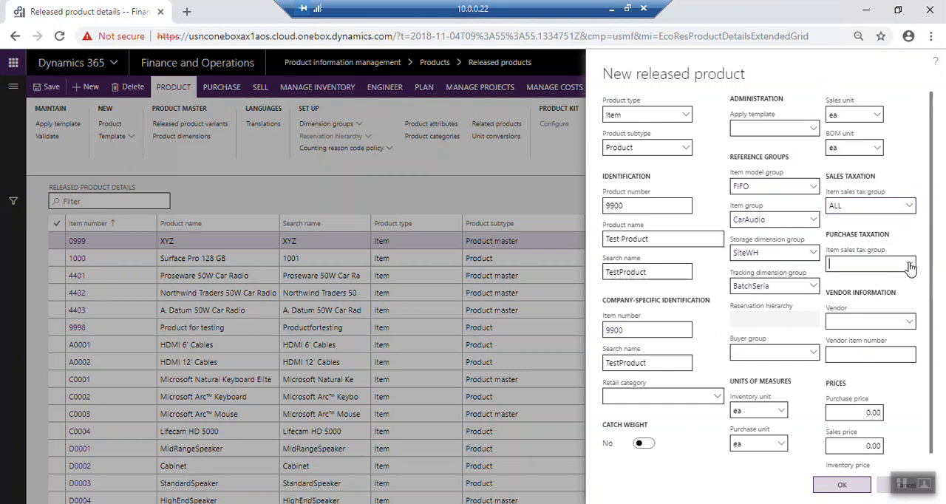
{"action": "left_click", "coordinate": [760, 298]}
- Leave the vendor and prices unspecified and create the released product
{"action": "left_click", "coordinate": [912, 325]}
{"action": "left_click", "coordinate": [913, 326]}
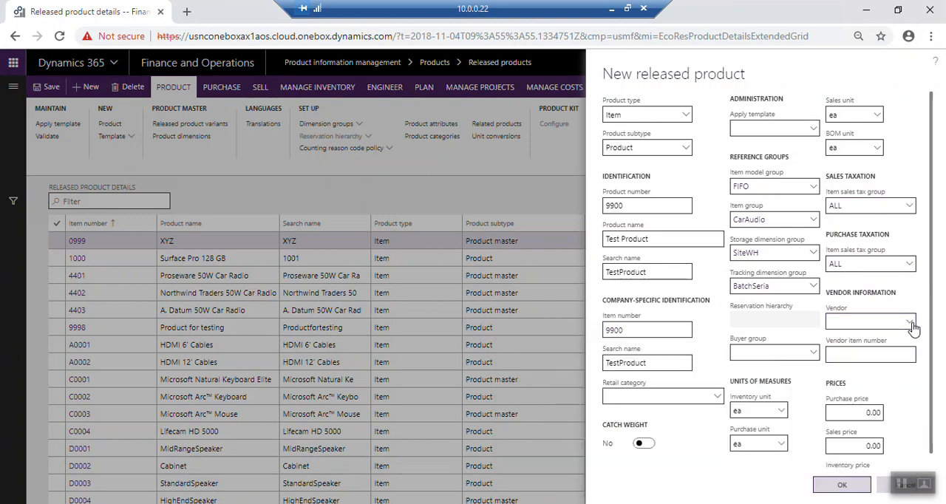
{"action": "scroll", "coordinate": [883, 400], "scroll_direction": "down", "scroll_amount": 1}
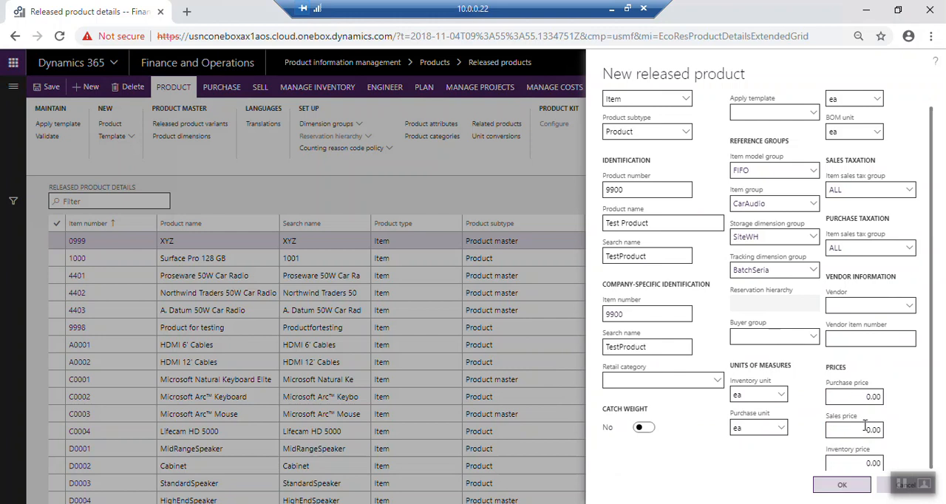
{"action": "left_click", "coordinate": [840, 487]}
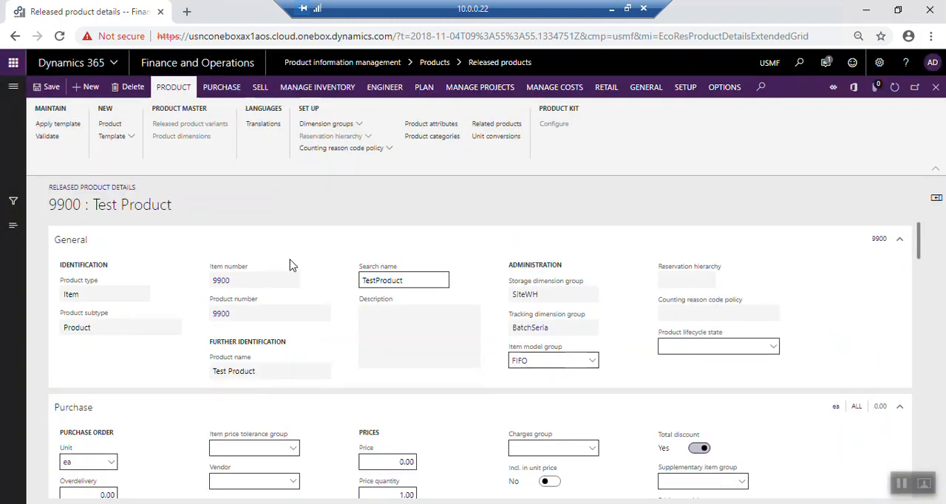
- Review the details of the new Test Product and return to the released products list
{"action": "scroll", "coordinate": [447, 388], "scroll_direction": "down", "scroll_amount": 7}
{"action": "scroll", "coordinate": [442, 398], "scroll_direction": "down", "scroll_amount": 15}
{"action": "scroll", "coordinate": [442, 398], "scroll_direction": "up", "scroll_amount": 20}
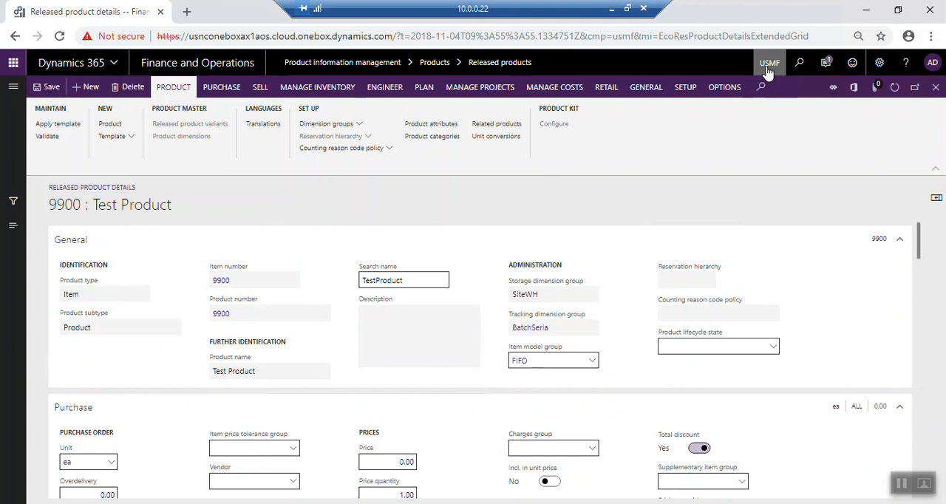
{"action": "left_click", "coordinate": [935, 89]}
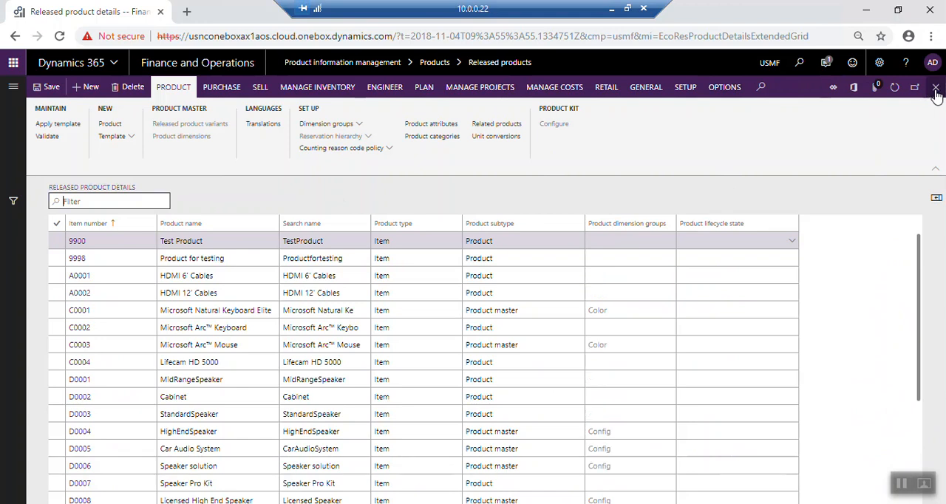
- Open the Products list of Product information management, filter it for 9900 and select the Test Product
{"action": "left_click", "coordinate": [12, 88]}
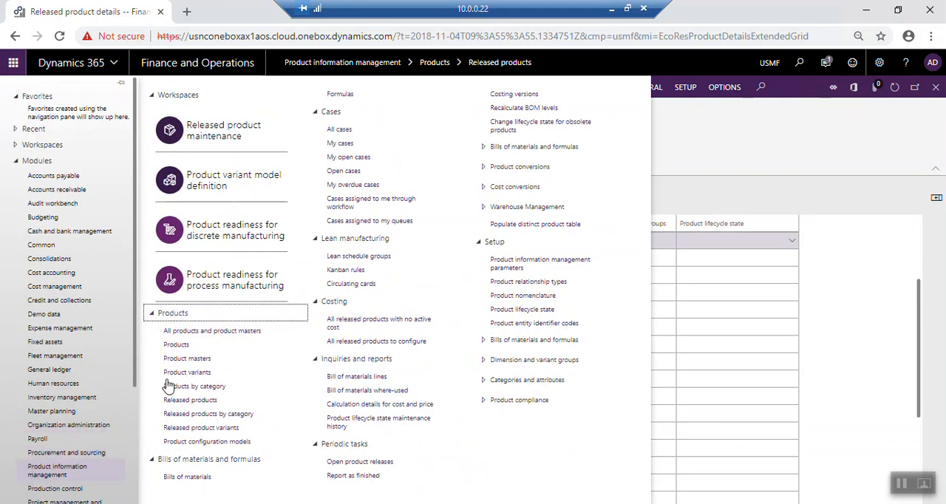
{"action": "left_click", "coordinate": [184, 347]}
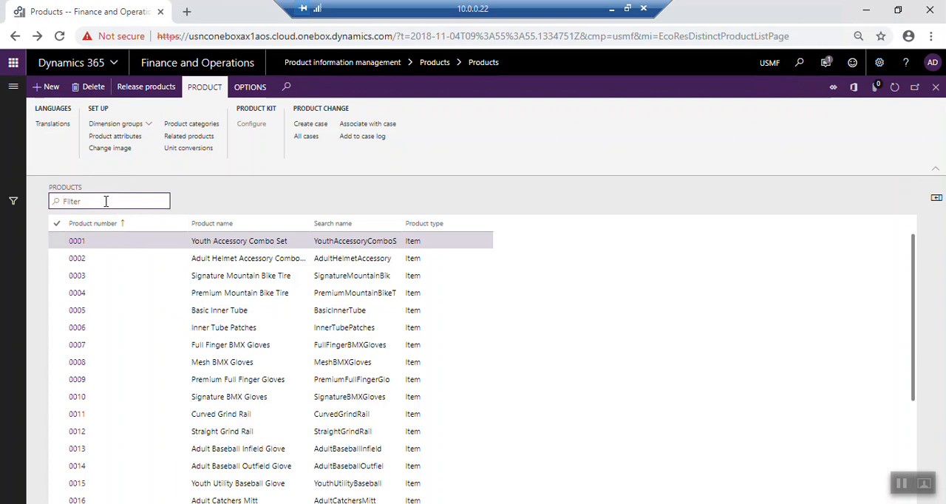
{"action": "type", "text": "9900"}
{"action": "key", "text": "Return"}
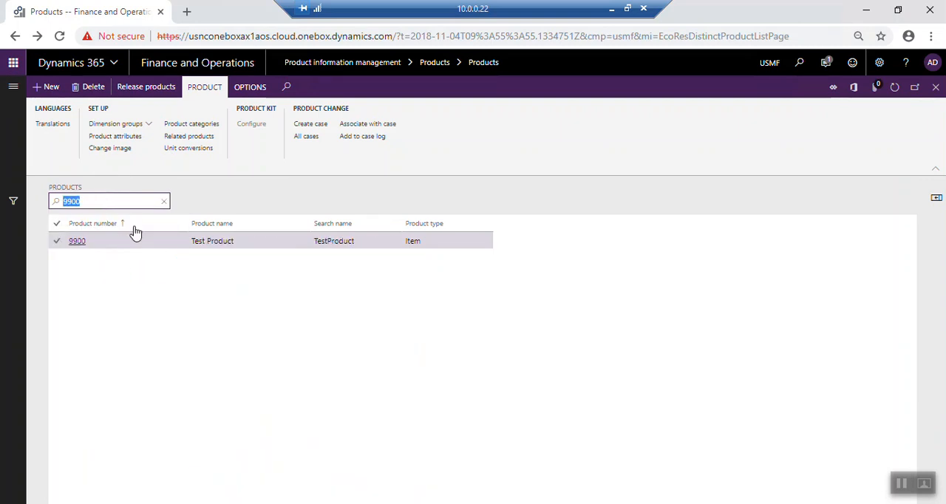
{"action": "left_click", "coordinate": [58, 240]}
- Release the Test Product to all companies and dismiss the message notification
{"action": "left_click", "coordinate": [151, 88]}
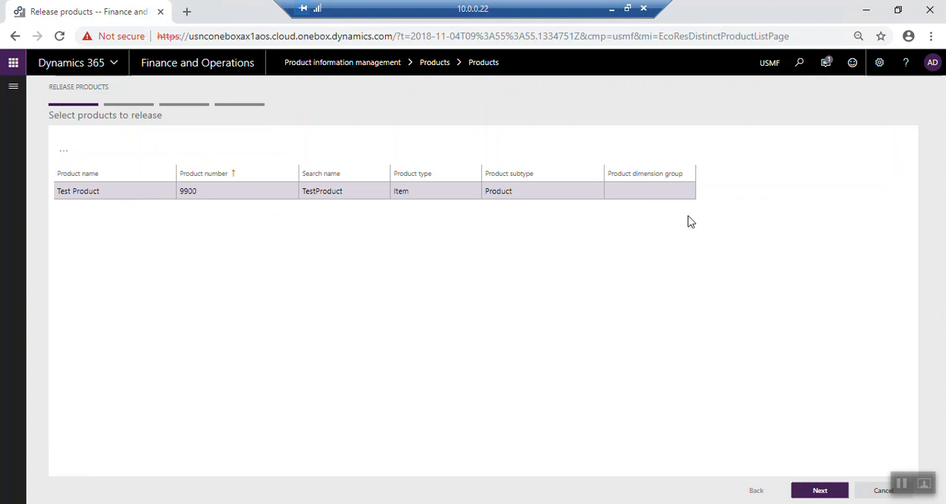
{"action": "left_click", "coordinate": [820, 490]}
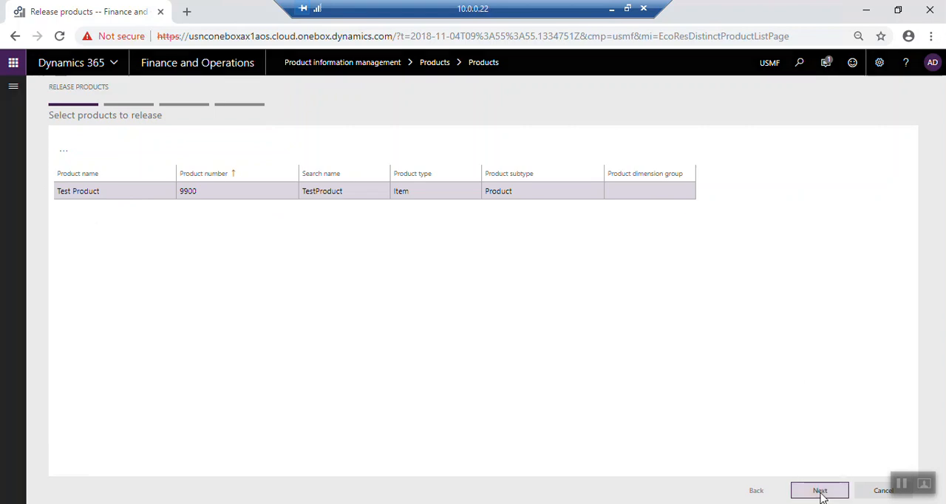
{"action": "scroll", "coordinate": [177, 243], "scroll_direction": "down", "scroll_amount": 3}
{"action": "left_click", "coordinate": [132, 278]}
{"action": "scroll", "coordinate": [132, 279], "scroll_direction": "up", "scroll_amount": 4}
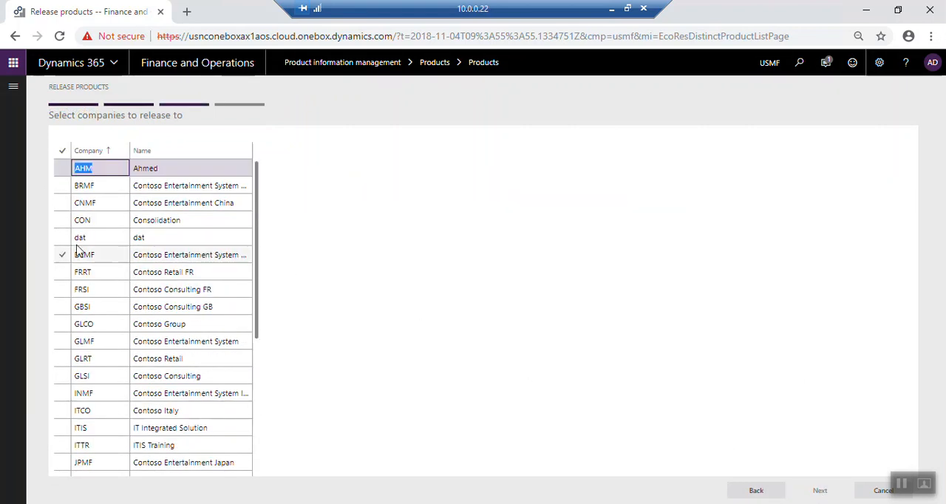
{"action": "left_click", "coordinate": [64, 188]}
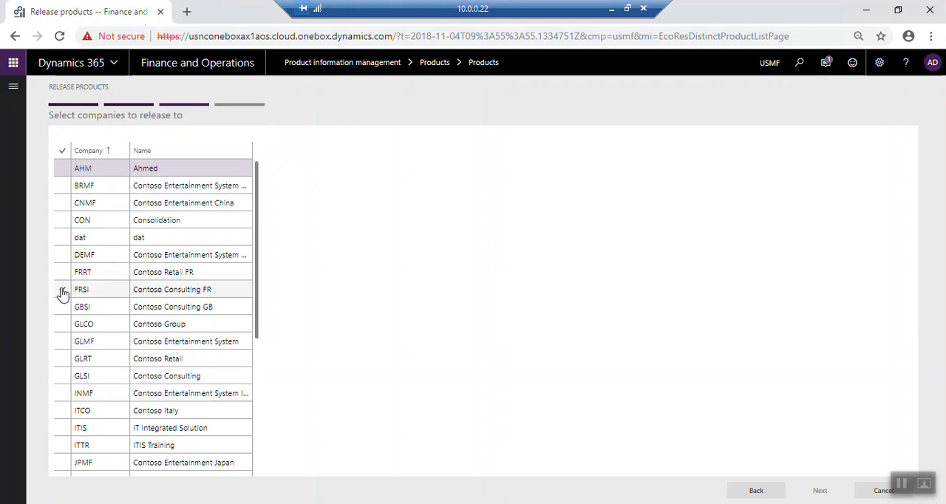
{"action": "left_click", "coordinate": [62, 150]}
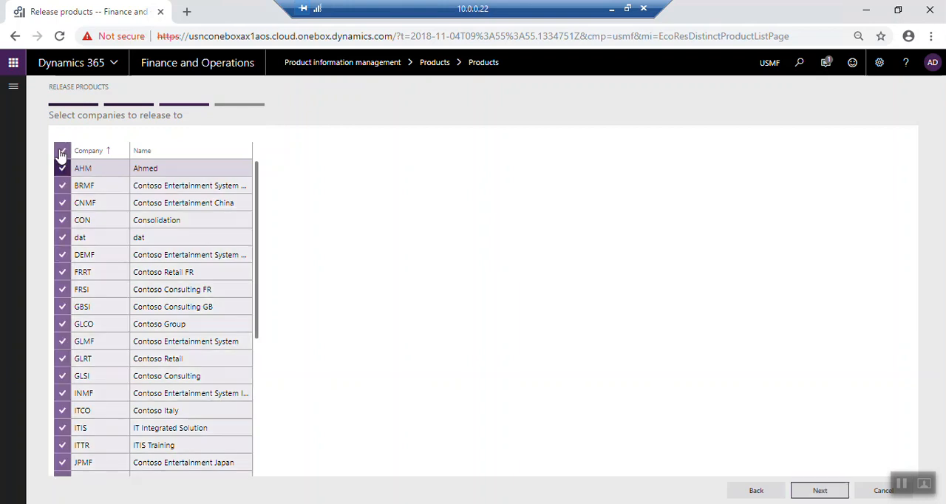
{"action": "left_click", "coordinate": [817, 494]}
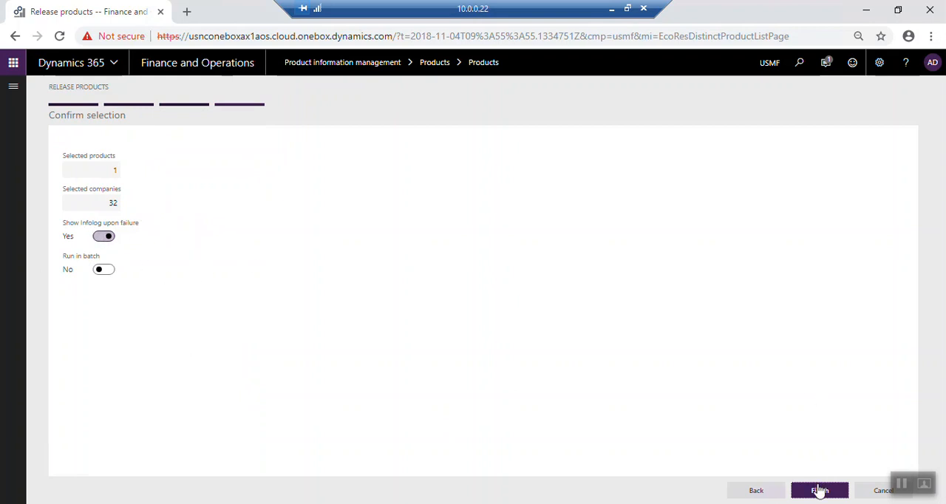
{"action": "left_click", "coordinate": [819, 492]}
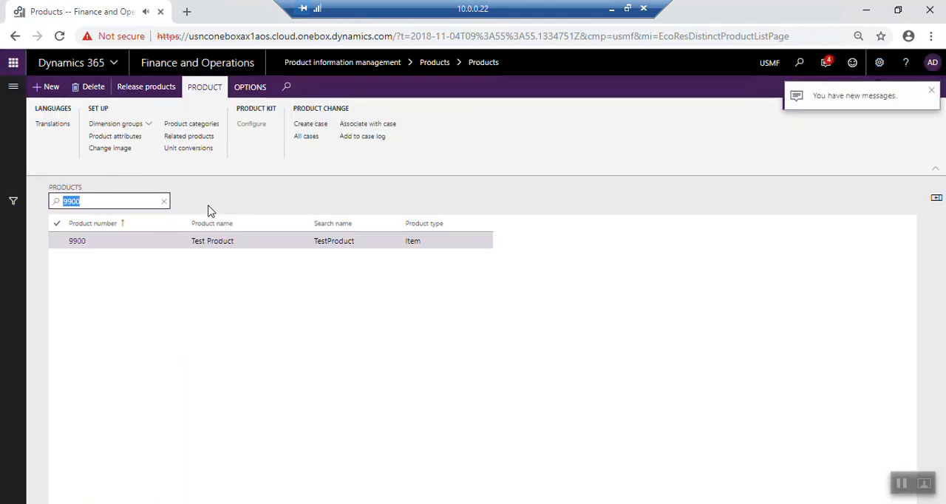
{"action": "left_click", "coordinate": [932, 91]}
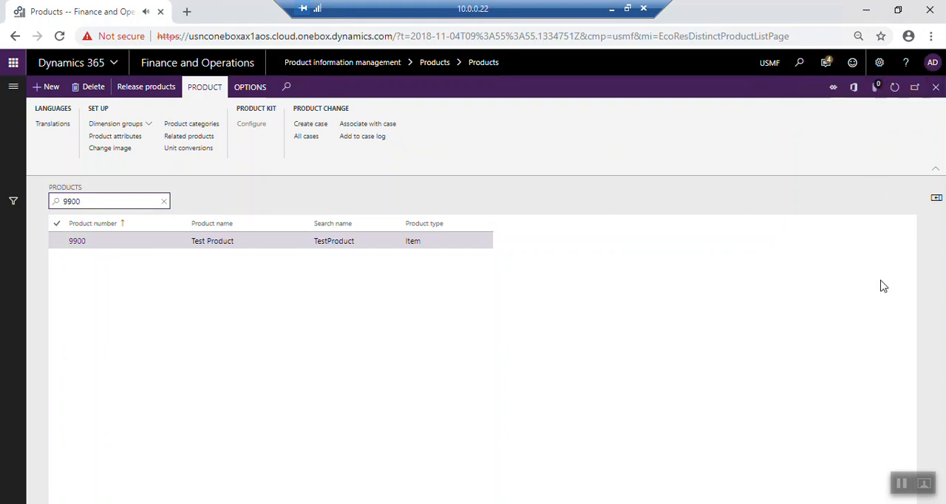
- Leave the Products list and open the Product masters list in Product information management
{"action": "left_click", "coordinate": [936, 87]}
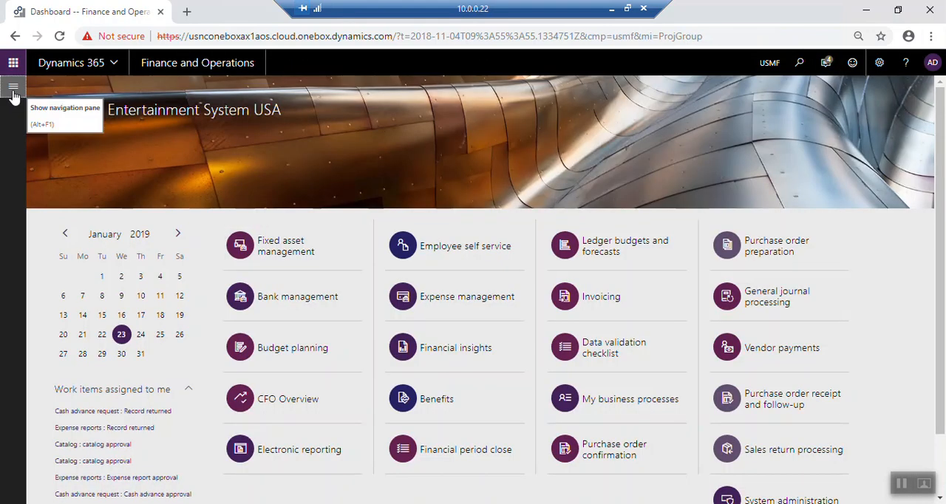
{"action": "left_click", "coordinate": [13, 94]}
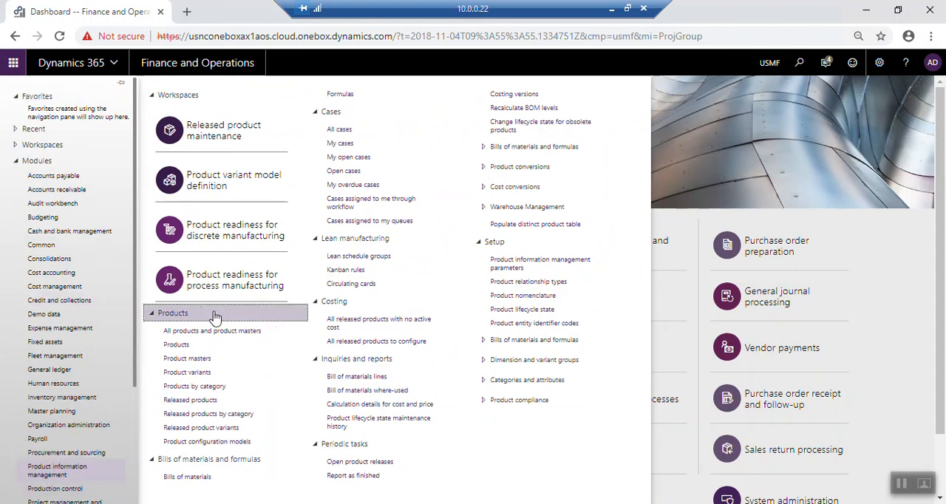
{"action": "left_click", "coordinate": [199, 361]}
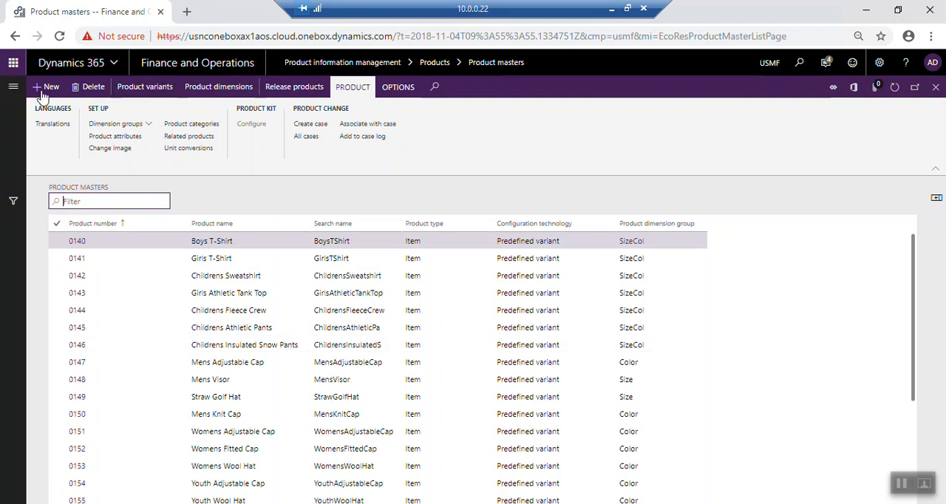
- Start a new product with product type Item and product subtype Product master
{"action": "left_click", "coordinate": [46, 87]}
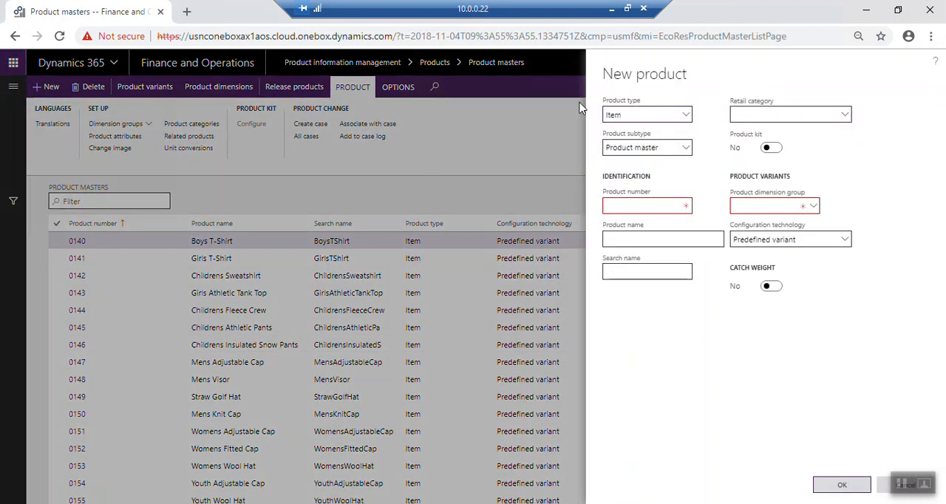
{"action": "left_click", "coordinate": [686, 116]}
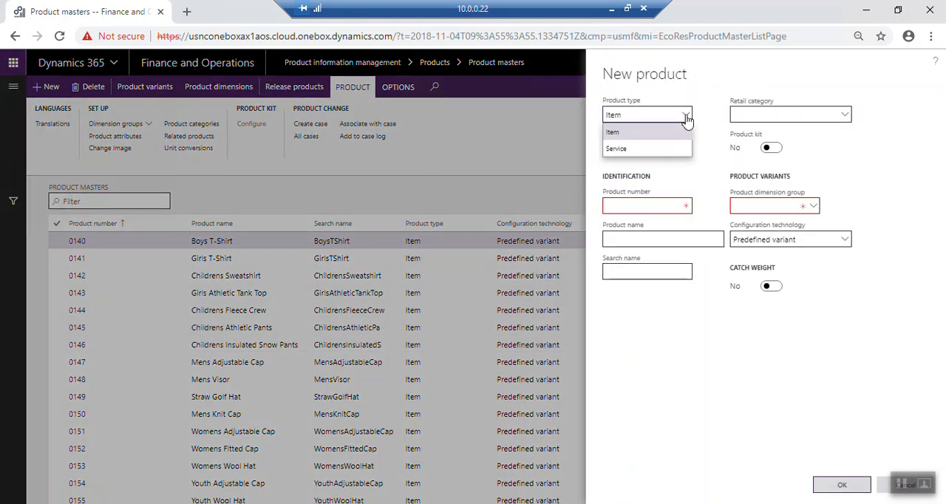
{"action": "left_click", "coordinate": [676, 133]}
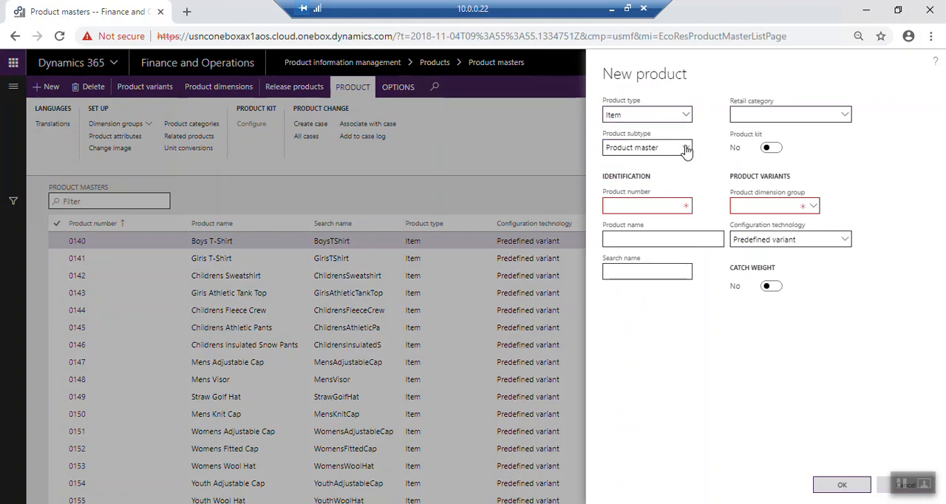
{"action": "left_click", "coordinate": [685, 148]}
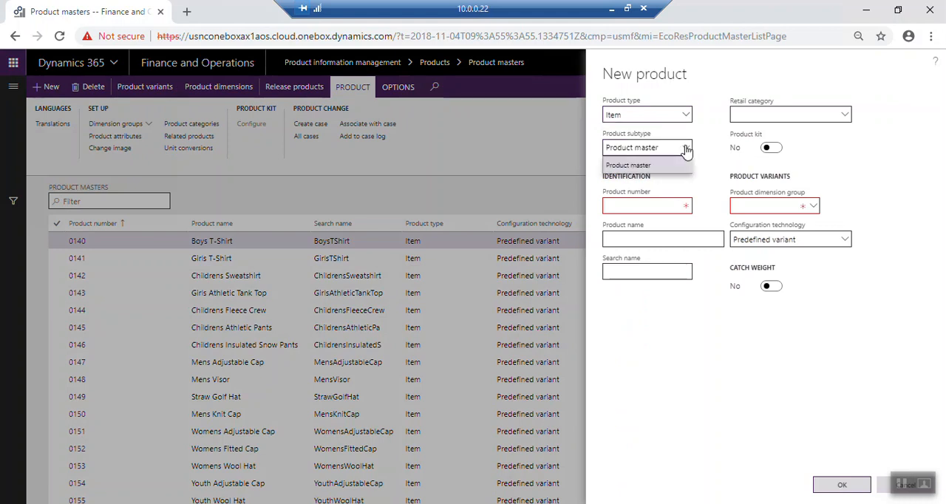
{"action": "left_click", "coordinate": [650, 167]}
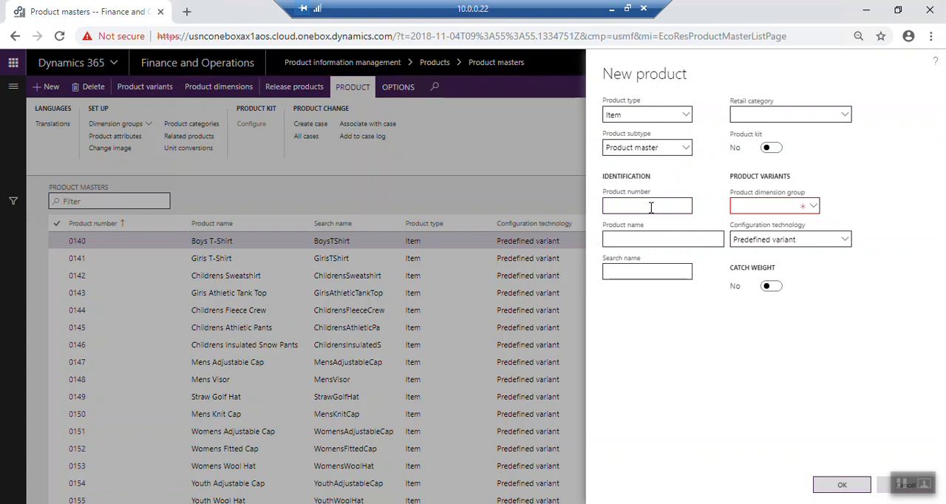
- Give the new product master the number 9909 and the product name and search name test2
{"action": "type", "text": "99"}
{"action": "type", "text": "test2"}
{"action": "key", "text": "Tab"}
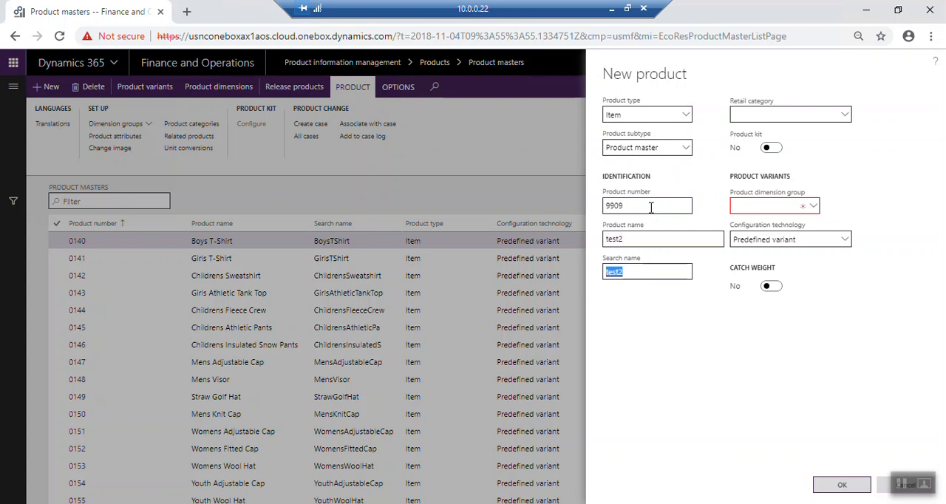
{"action": "key", "text": "Tab"}
- Choose the ColorSize product dimension group and Predefined variant configuration technology, and create the product master
{"action": "left_click", "coordinate": [816, 207]}
{"action": "left_click", "coordinate": [816, 209]}
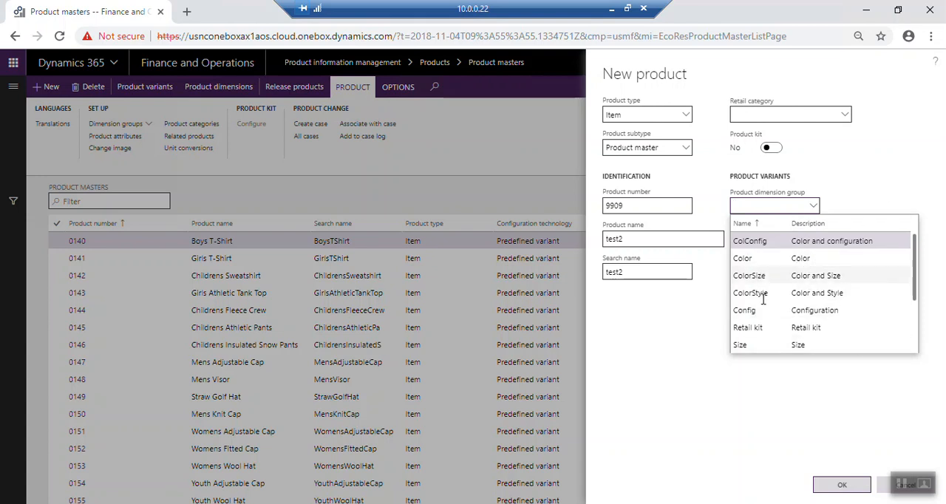
{"action": "left_click", "coordinate": [749, 275]}
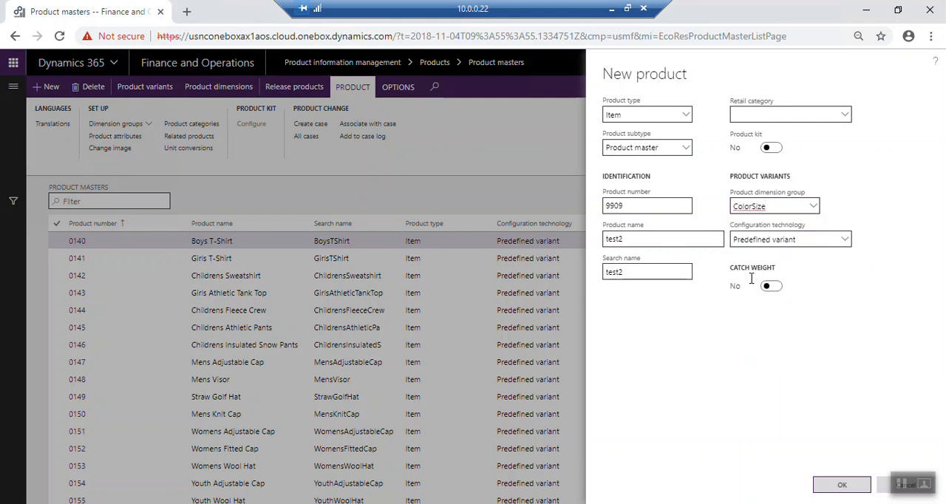
{"action": "left_click", "coordinate": [845, 241]}
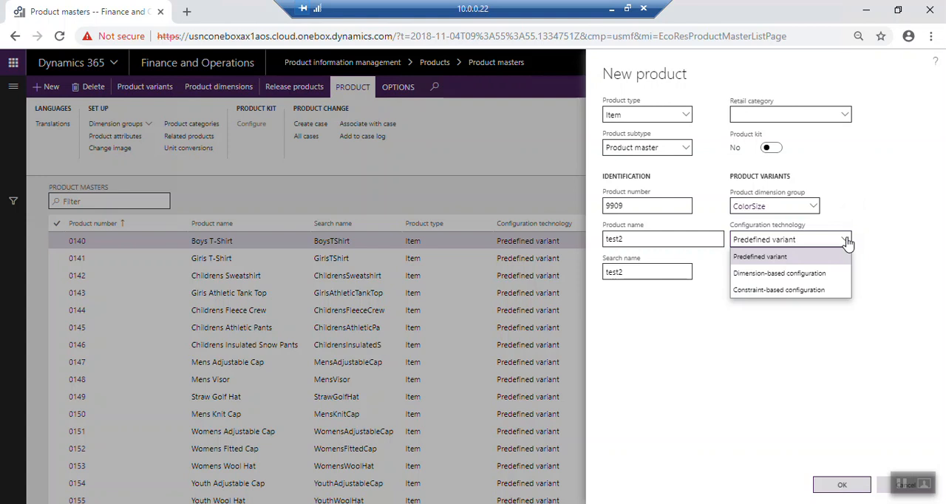
{"action": "left_click", "coordinate": [774, 256]}
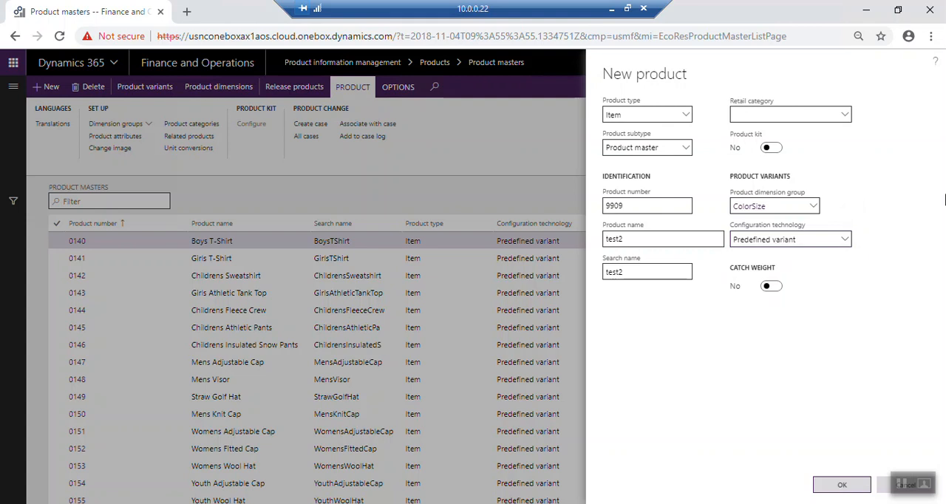
{"action": "left_click", "coordinate": [837, 489]}
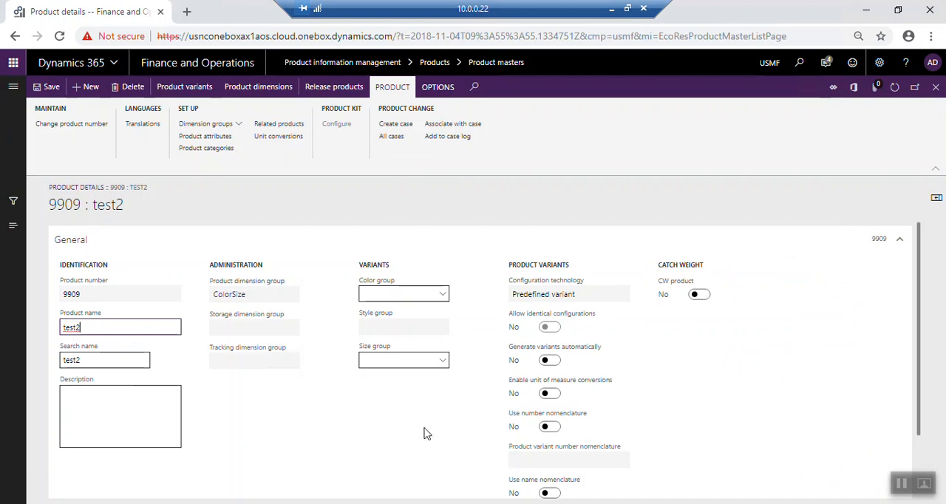
{"action": "scroll", "coordinate": [441, 305], "scroll_direction": "down", "scroll_amount": 1}
{"action": "scroll", "coordinate": [438, 310], "scroll_direction": "up", "scroll_amount": 1}
{"action": "left_click", "coordinate": [189, 92]}
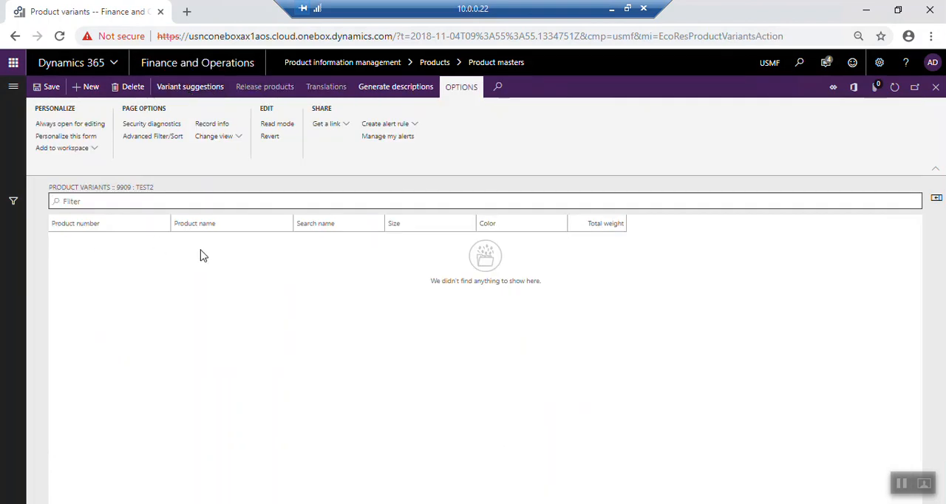
{"action": "left_click", "coordinate": [86, 88]}
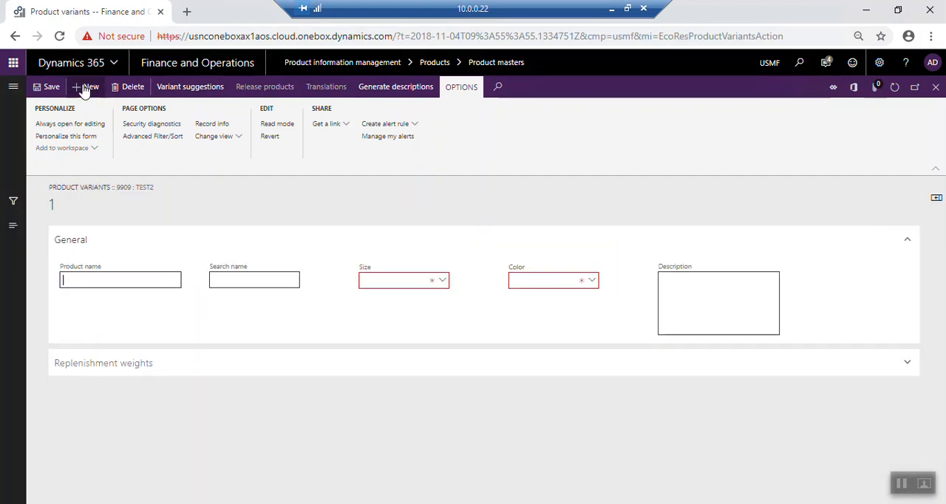
{"action": "left_click", "coordinate": [137, 280]}
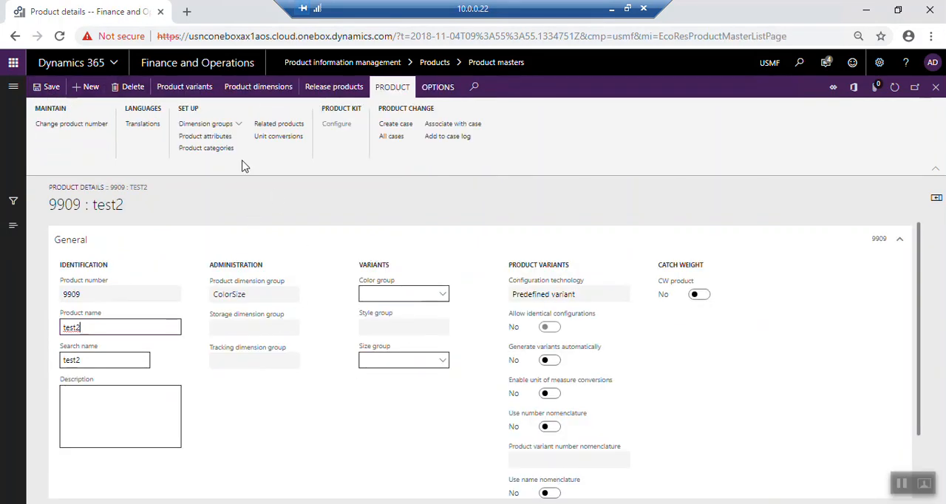
- Add size 1 to the product dimensions of product master 9909
{"action": "left_click", "coordinate": [257, 90]}
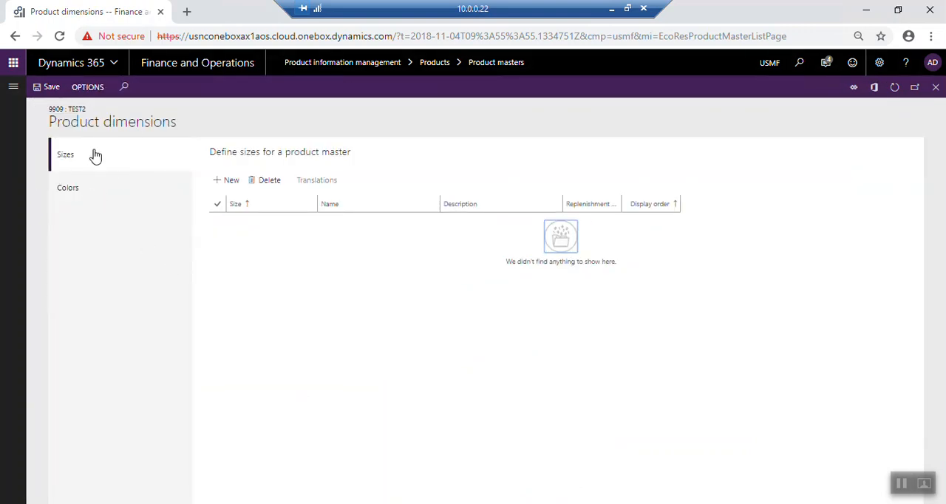
{"action": "left_click", "coordinate": [227, 182]}
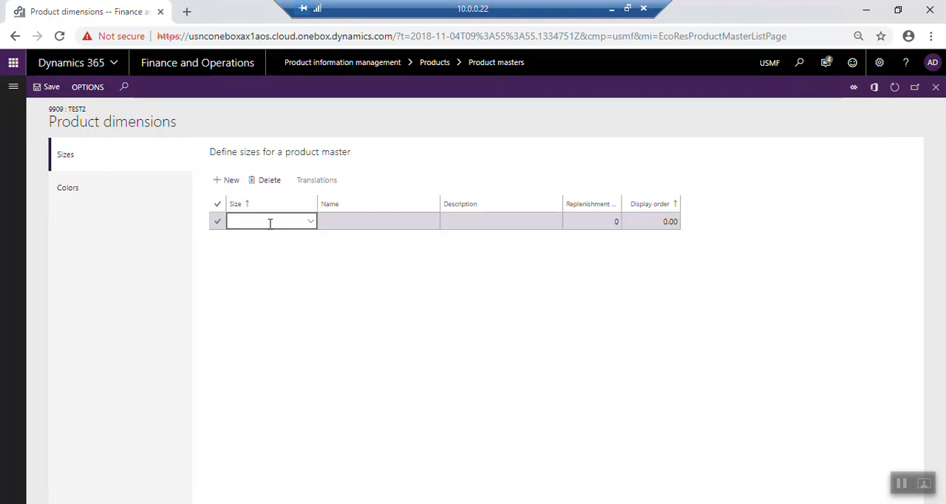
{"action": "left_click", "coordinate": [309, 224]}
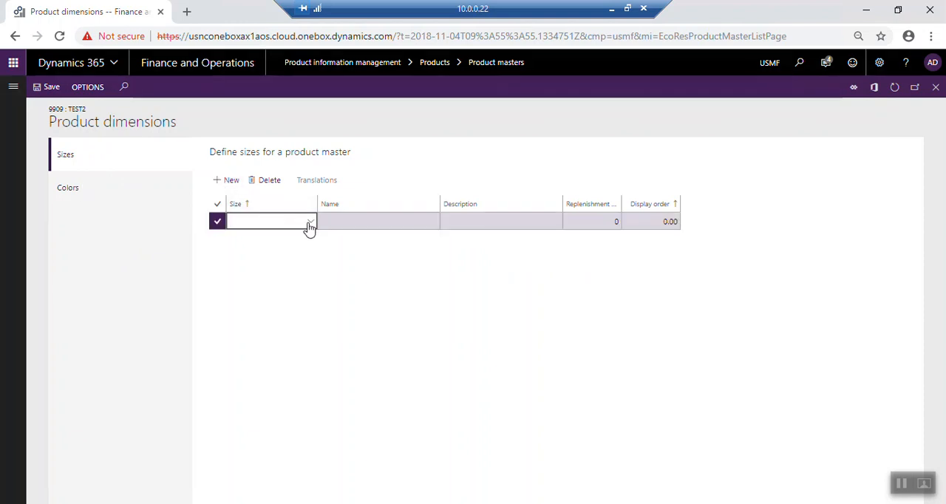
{"action": "left_click", "coordinate": [233, 273]}
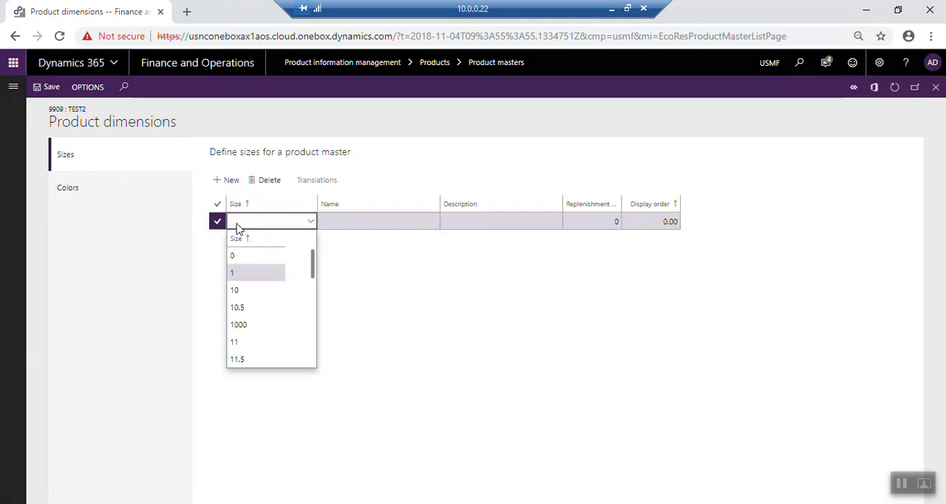
- Add size 10.5 as a second size for product master 9909
{"action": "left_click", "coordinate": [230, 181]}
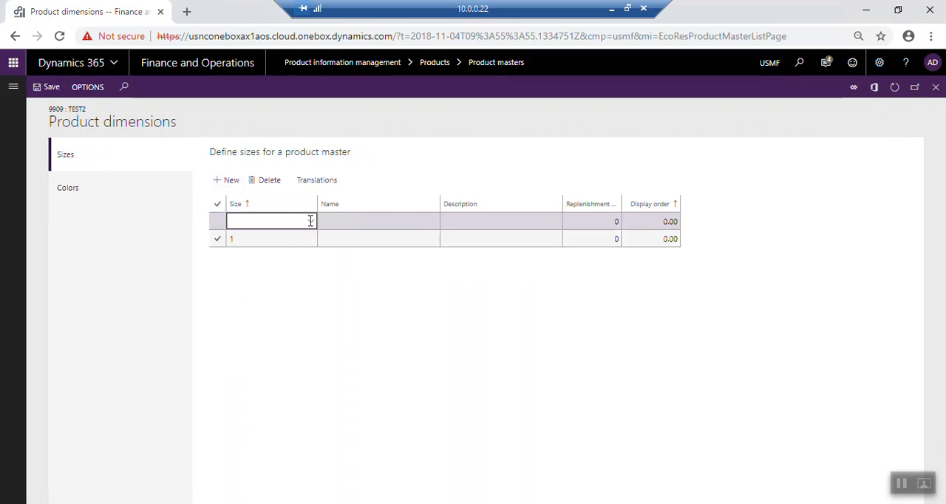
{"action": "left_click", "coordinate": [311, 222]}
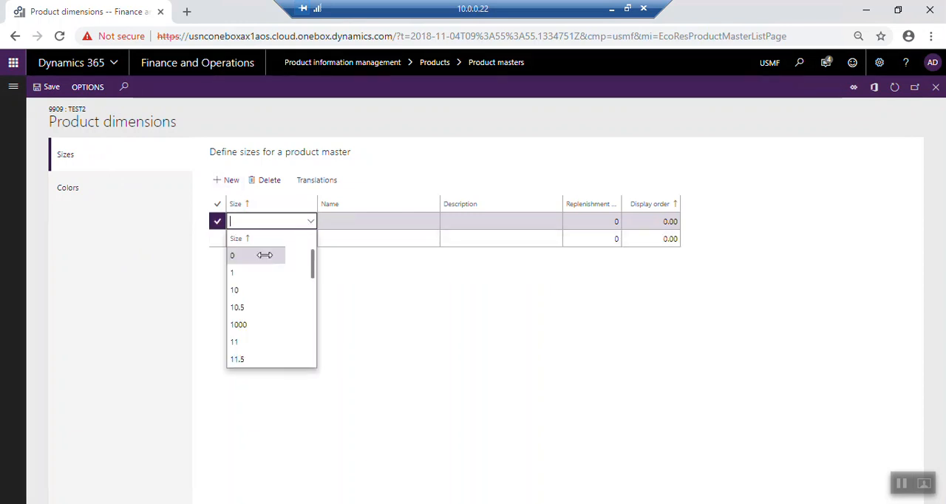
{"action": "left_click", "coordinate": [237, 308]}
- Add the colors Blue and Cream to product master 9909, then save and close its product dimensions
{"action": "left_click", "coordinate": [77, 194]}
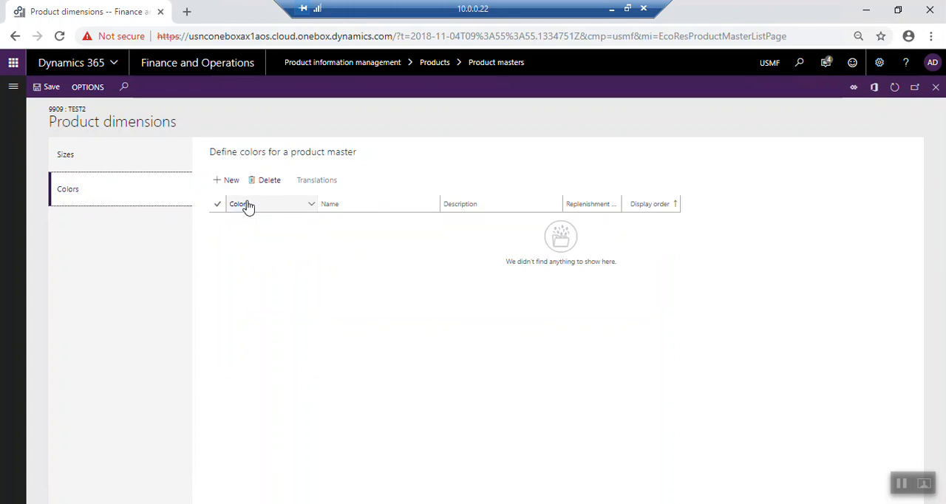
{"action": "left_click", "coordinate": [227, 181]}
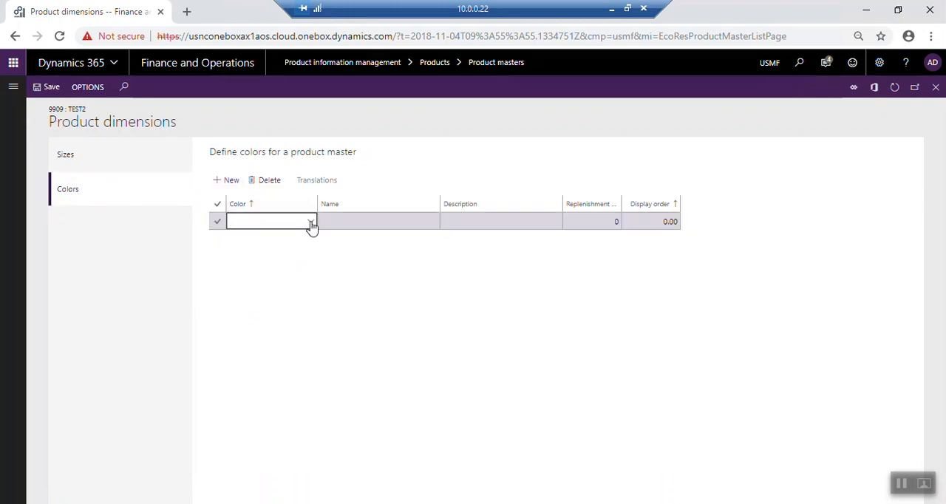
{"action": "left_click", "coordinate": [311, 223]}
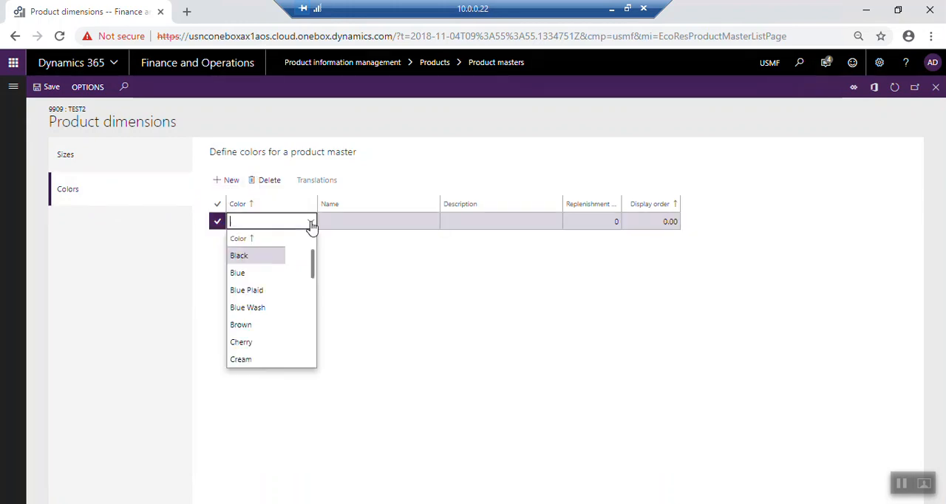
{"action": "left_click", "coordinate": [251, 273]}
{"action": "left_click", "coordinate": [228, 181]}
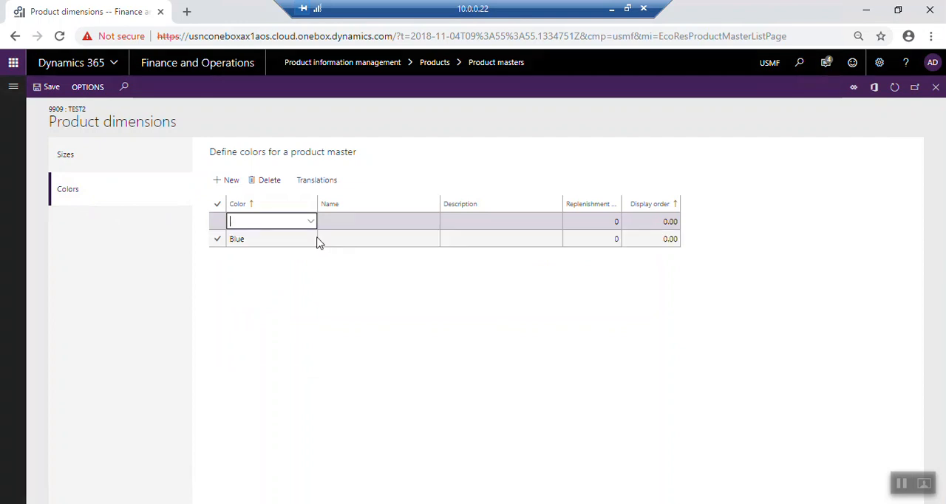
{"action": "left_click", "coordinate": [311, 222]}
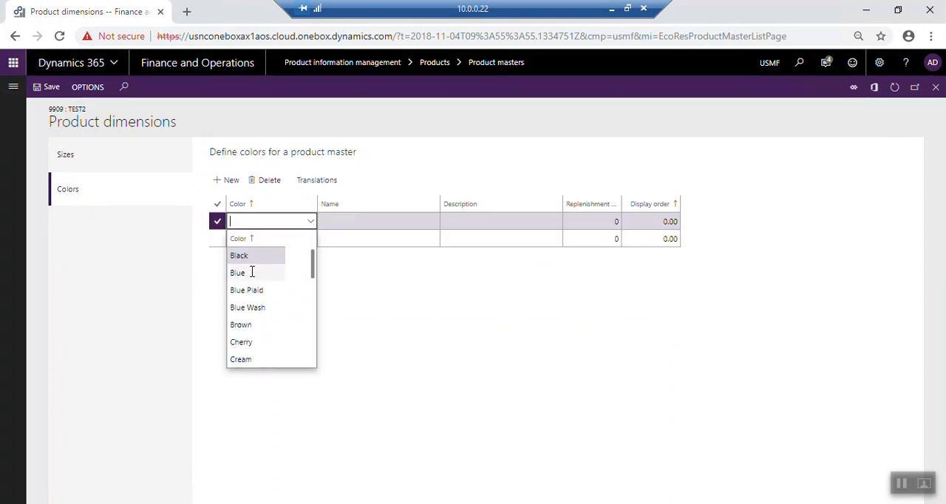
{"action": "left_click", "coordinate": [242, 359]}
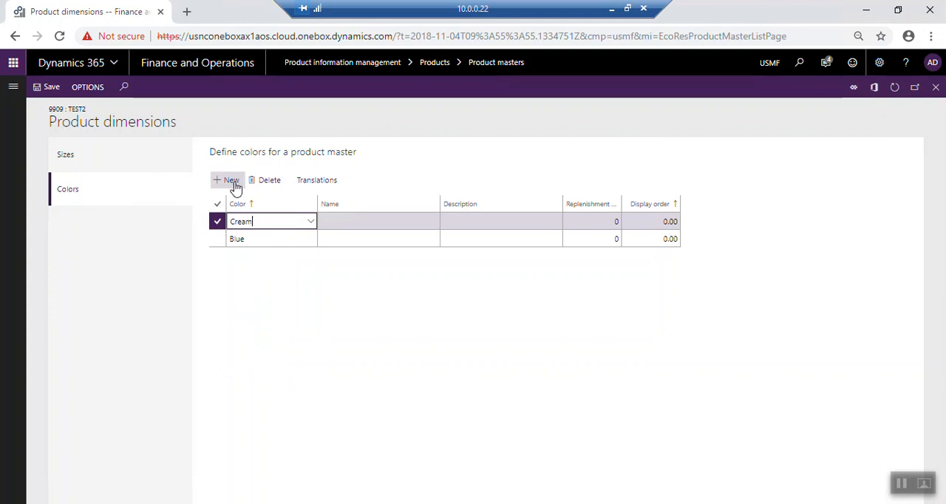
{"action": "left_click", "coordinate": [46, 88]}
{"action": "left_click", "coordinate": [935, 87]}
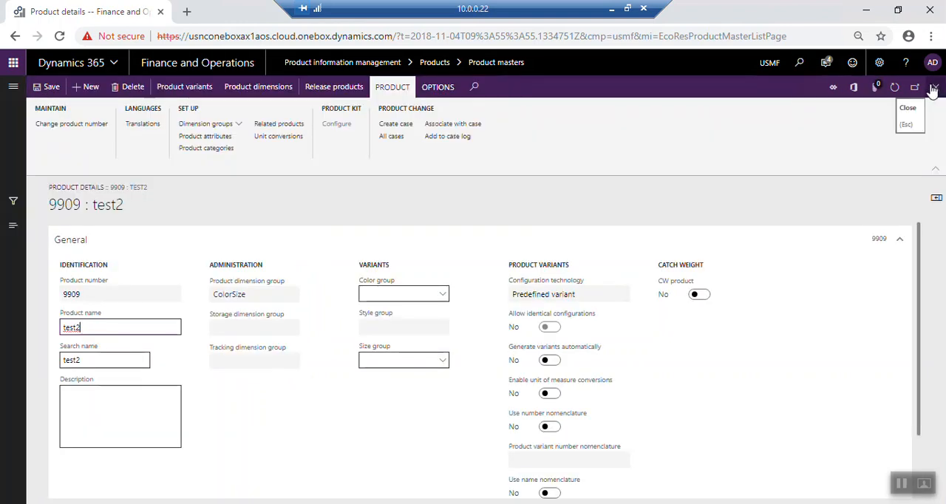
- Create all suggested size and color variants for product master 9909 and return to the product details
{"action": "left_click", "coordinate": [185, 87]}
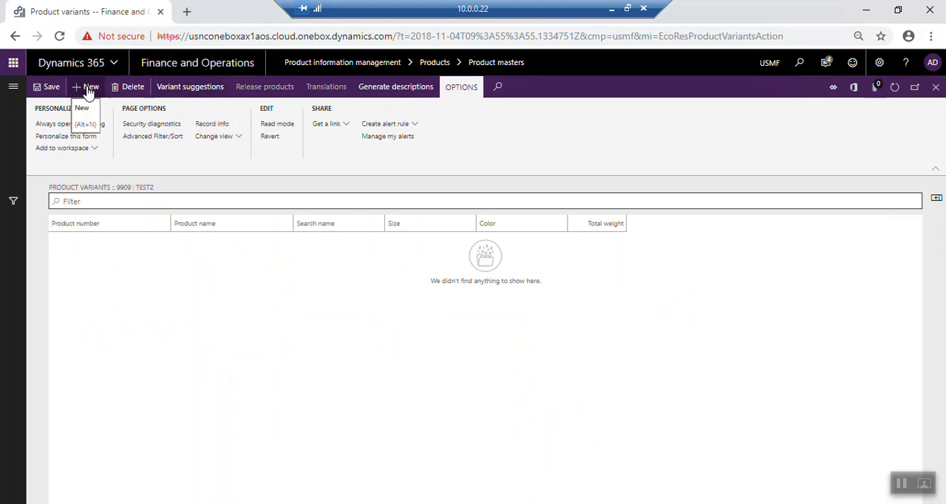
{"action": "left_click", "coordinate": [191, 87]}
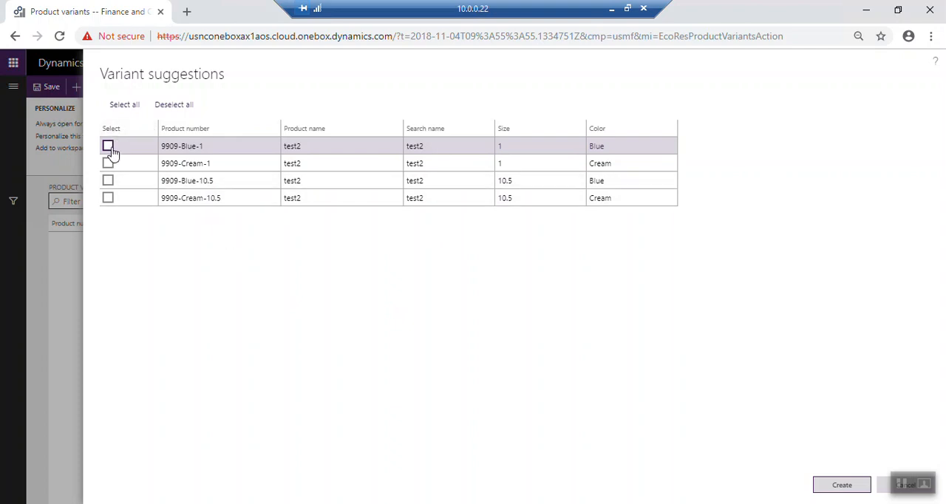
{"action": "left_click", "coordinate": [130, 104]}
{"action": "left_click", "coordinate": [826, 487]}
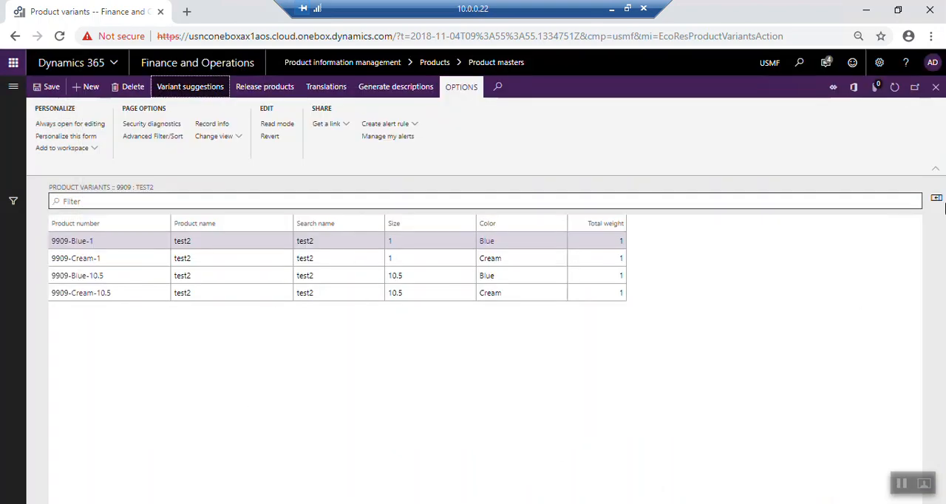
{"action": "left_click", "coordinate": [936, 88]}
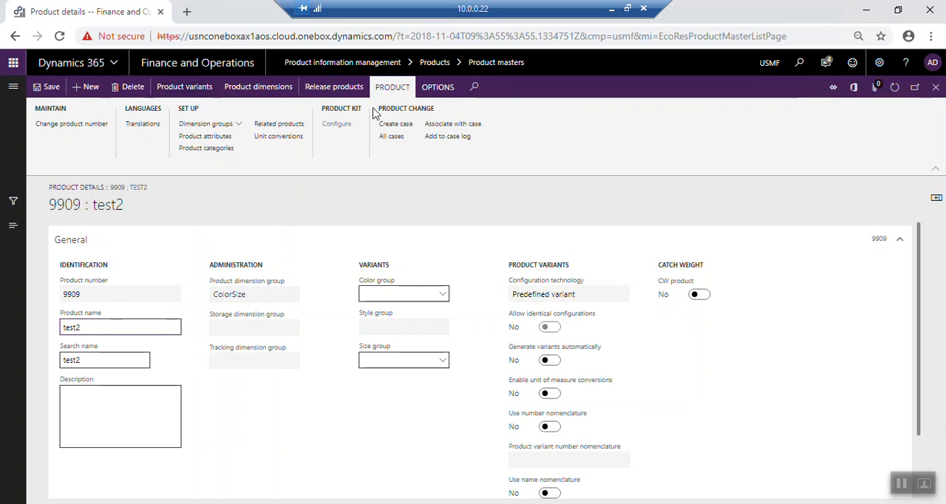
- Start releasing product 9909, keeping the product master and all of its variants included in the release
{"action": "left_click", "coordinate": [337, 87]}
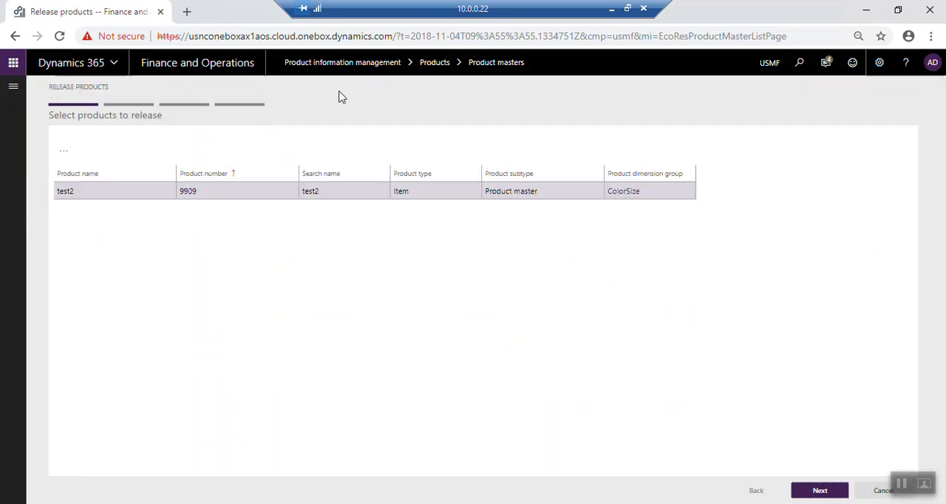
{"action": "left_click", "coordinate": [823, 493]}
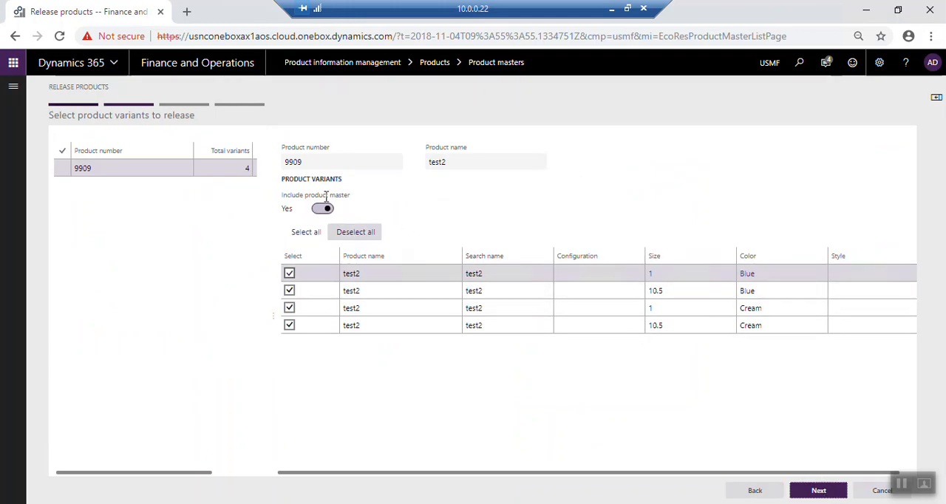
{"action": "mouse_move", "coordinate": [326, 205]}
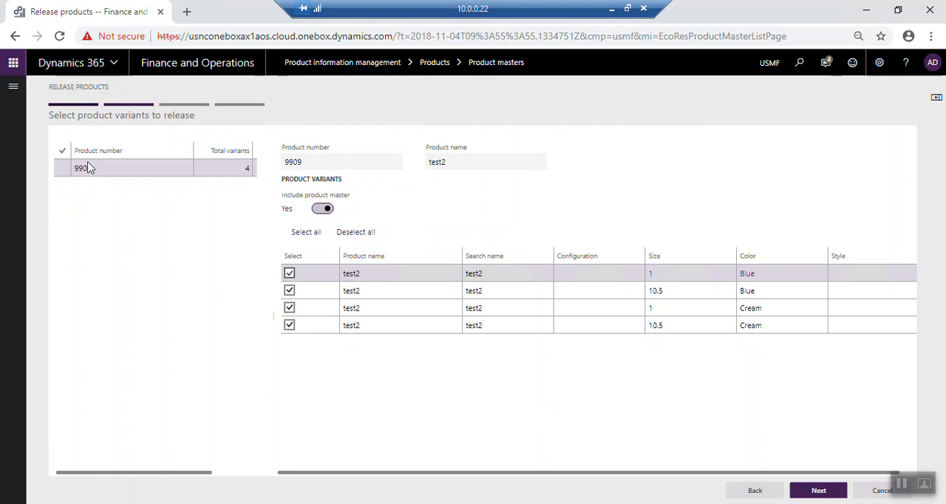
{"action": "left_click", "coordinate": [62, 172]}
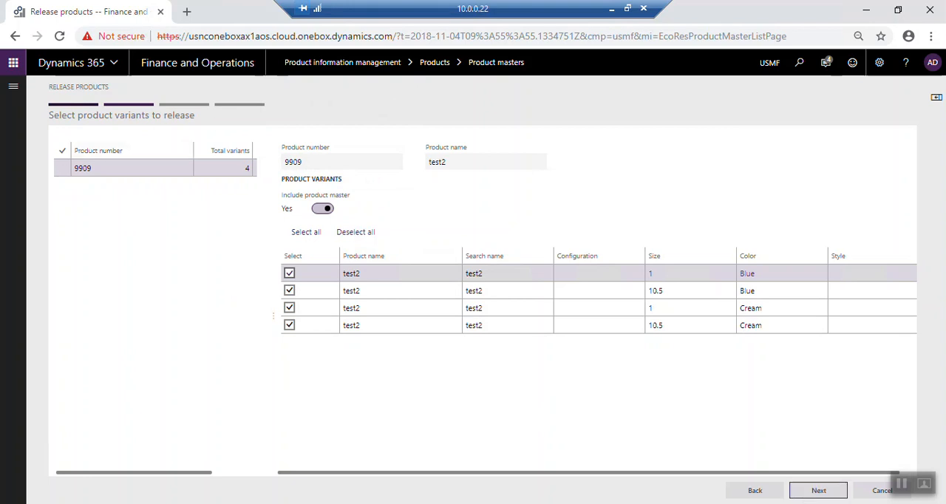
{"action": "left_click", "coordinate": [817, 496]}
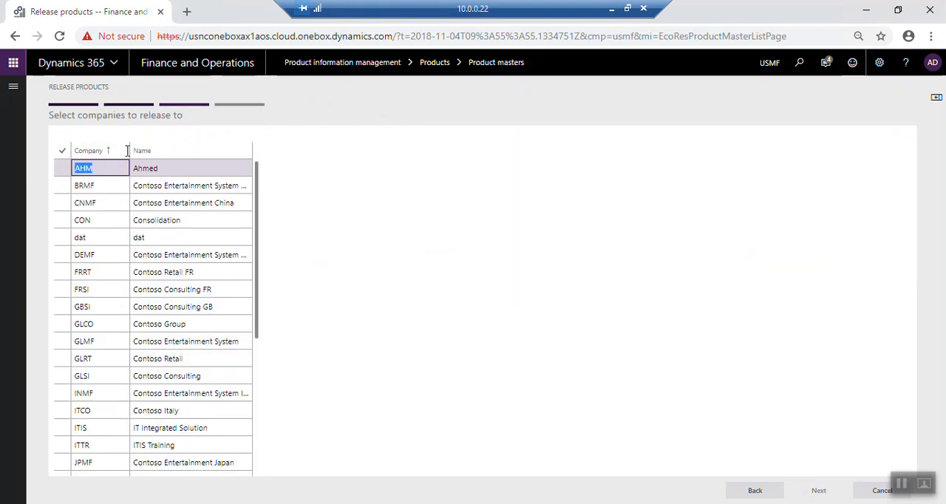
- Select all companies as release targets and finish the release of product 9909 and its variants
{"action": "left_click", "coordinate": [62, 152]}
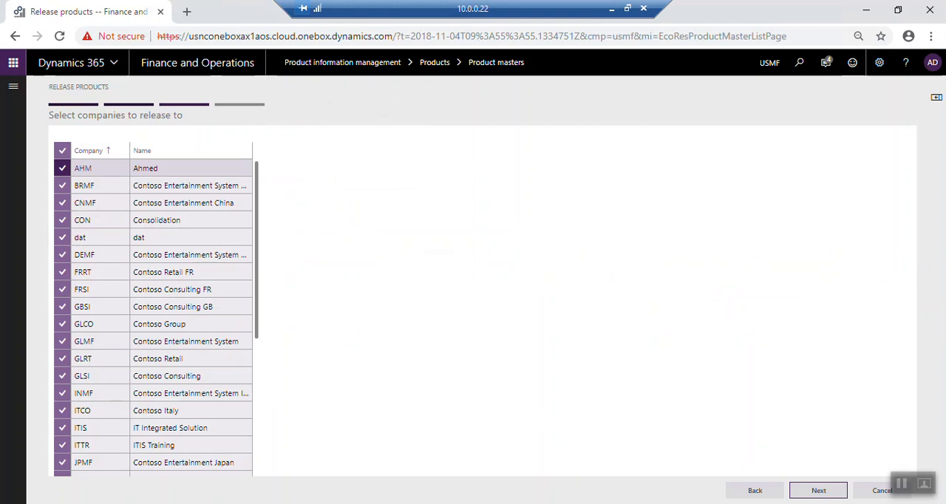
{"action": "left_click", "coordinate": [818, 494]}
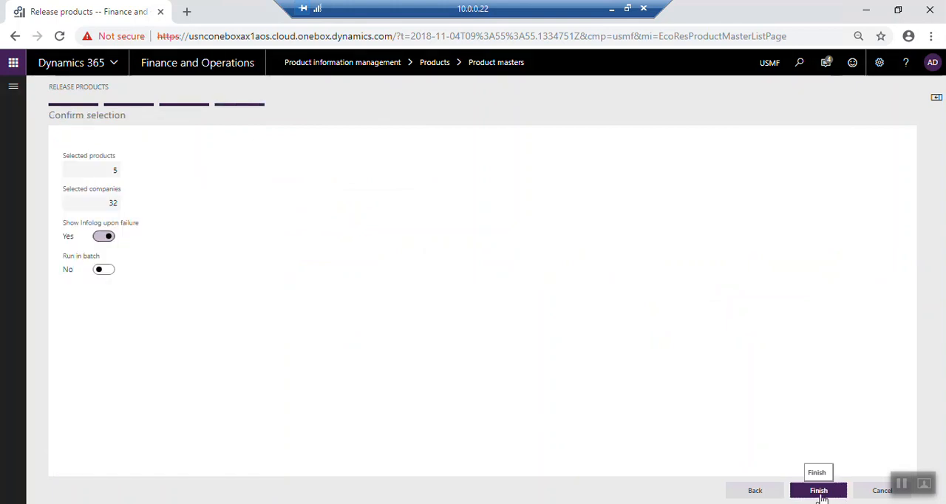
{"action": "left_click", "coordinate": [820, 498]}
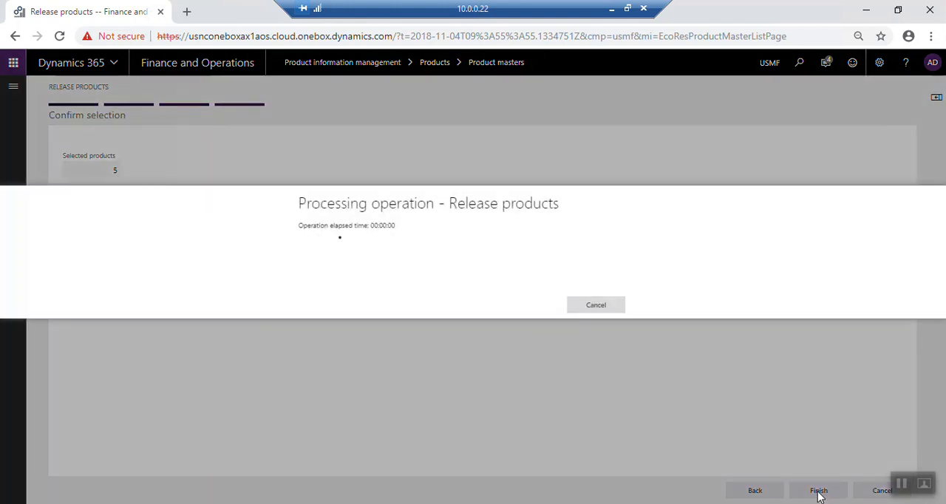